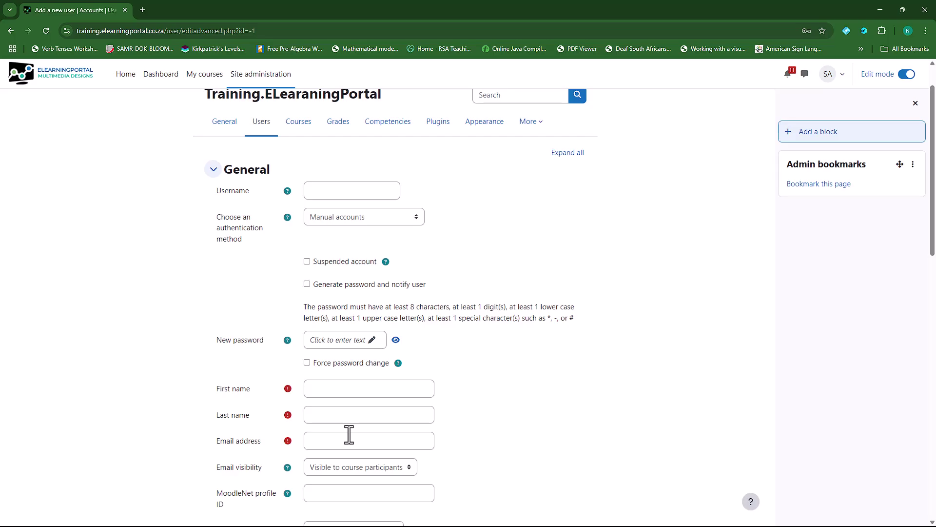
# Open the enrolled users of the Audience Analysis course from the course and category management page in site administration
pyautogui.click(265, 82)
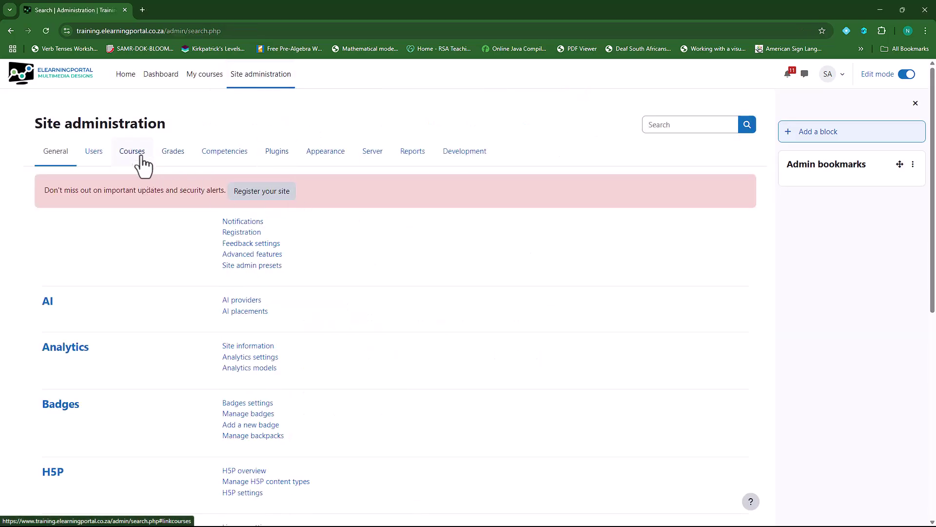
pyautogui.click(144, 159)
pyautogui.click(254, 220)
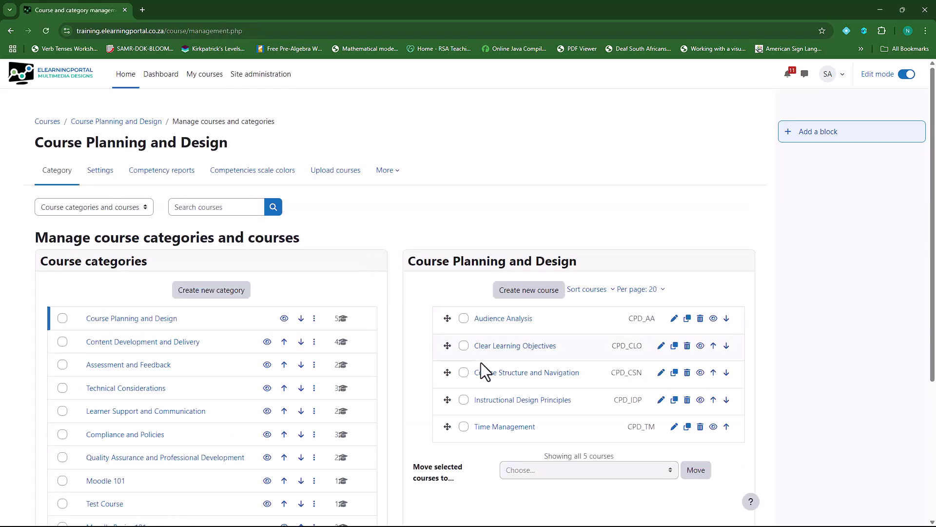
pyautogui.click(510, 320)
pyautogui.scroll(-5, 390, 390)
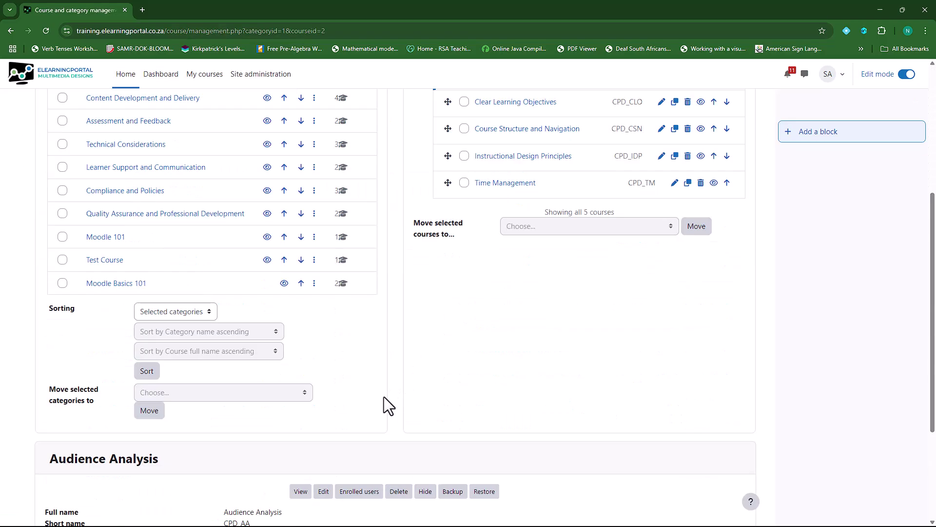
pyautogui.scroll(-3, 384, 397)
pyautogui.click(359, 348)
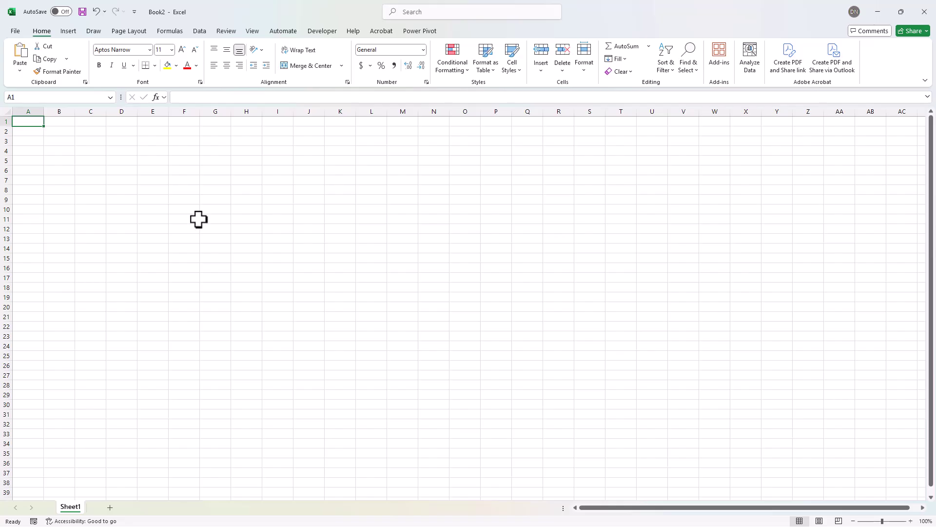
# In the blank Excel workbook, enter the headers username in A1 and firstname in B1, and widen their columns to fit
pyautogui.write('username')
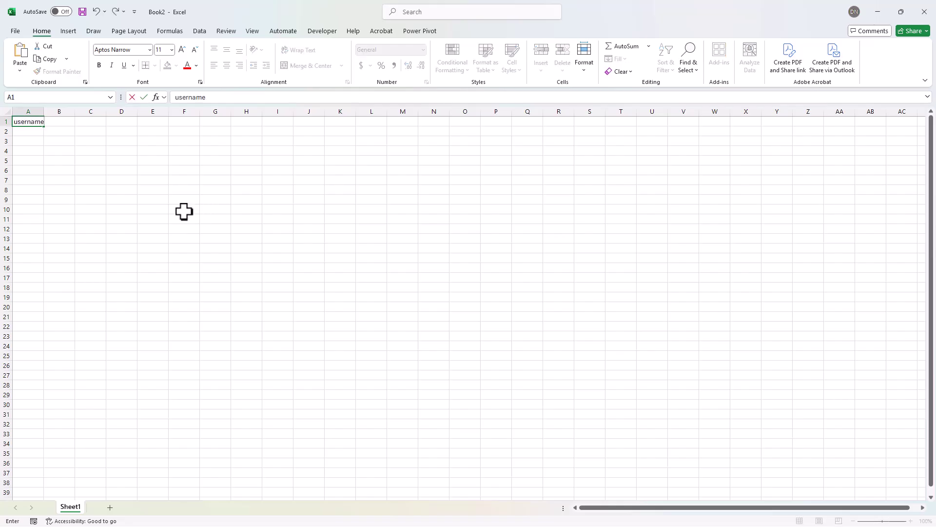
pyautogui.click(188, 209)
pyautogui.click(57, 122)
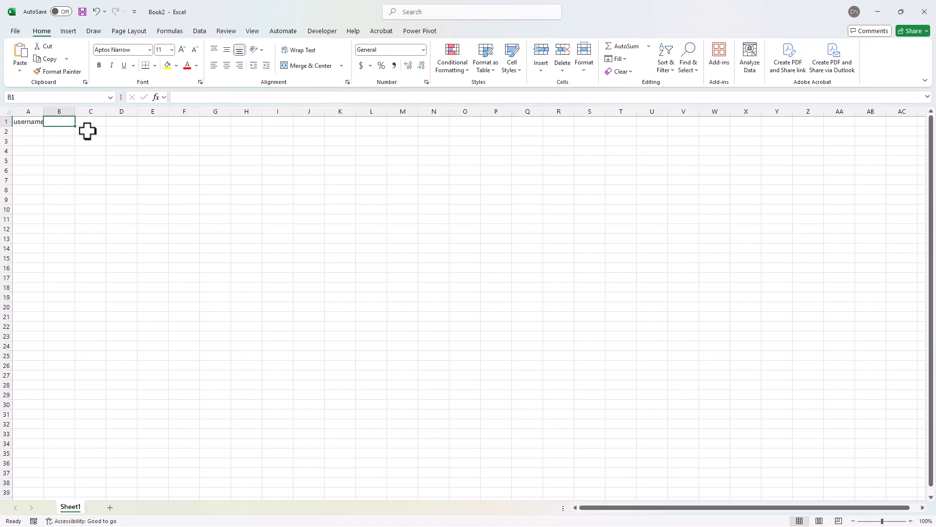
pyautogui.write('firstname')
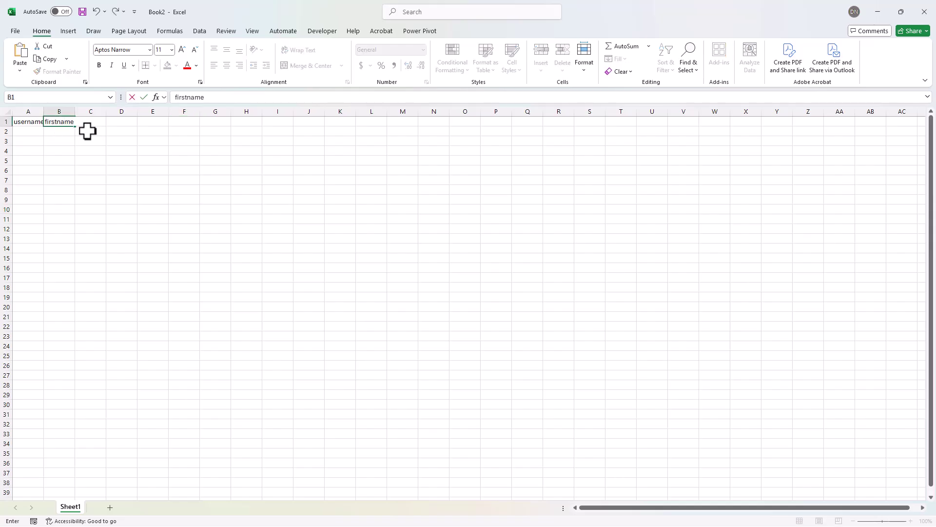
pyautogui.click(131, 182)
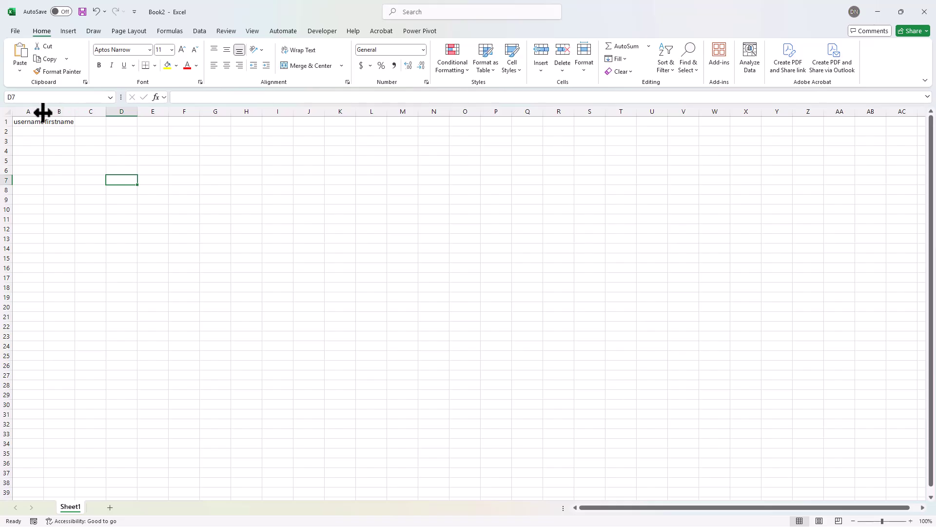
pyautogui.moveTo(44, 112); pyautogui.dragTo(145, 111)
# Enter the headers lastname in C1 and password in D1, and widen columns D and E
pyautogui.click(127, 121)
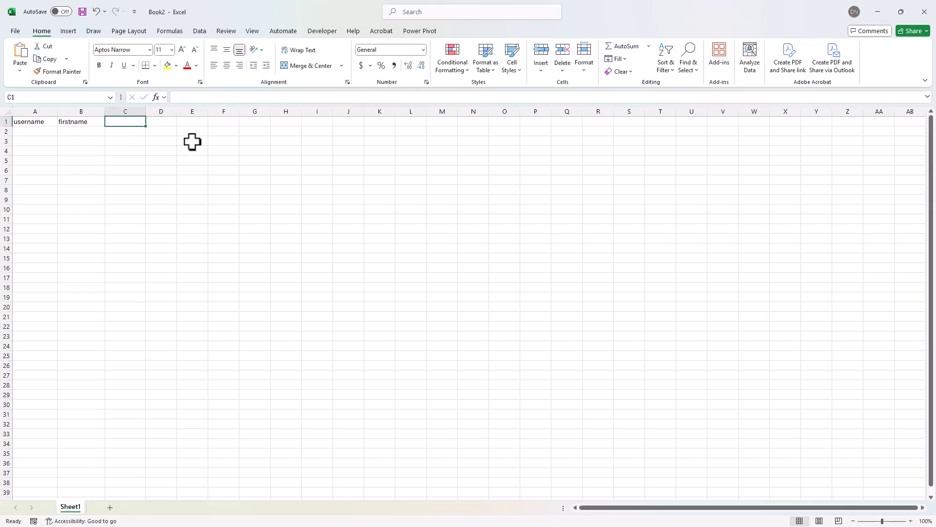
pyautogui.write('lastname')
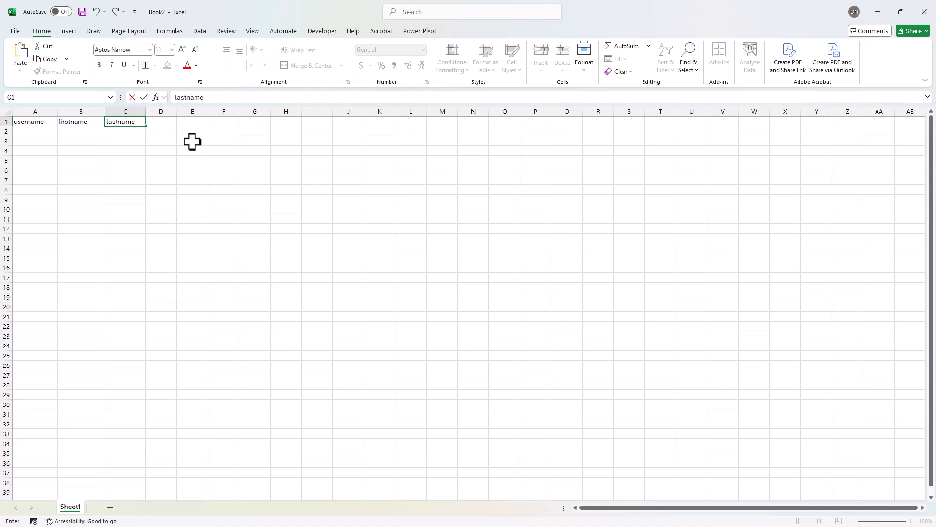
pyautogui.click(155, 124)
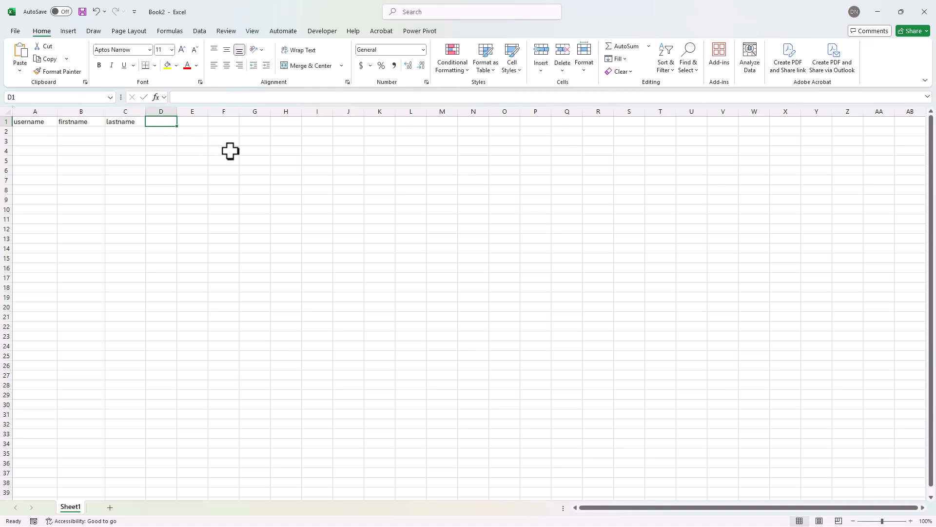
pyautogui.write('password')
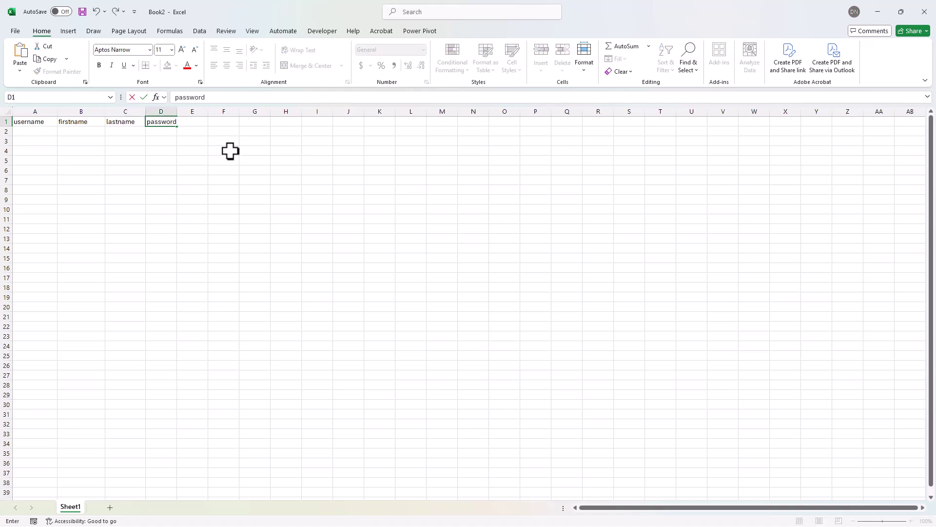
pyautogui.click(210, 169)
pyautogui.moveTo(178, 113); pyautogui.dragTo(246, 113)
# Enter the header email in E1
pyautogui.click(220, 123)
pyautogui.write('em')
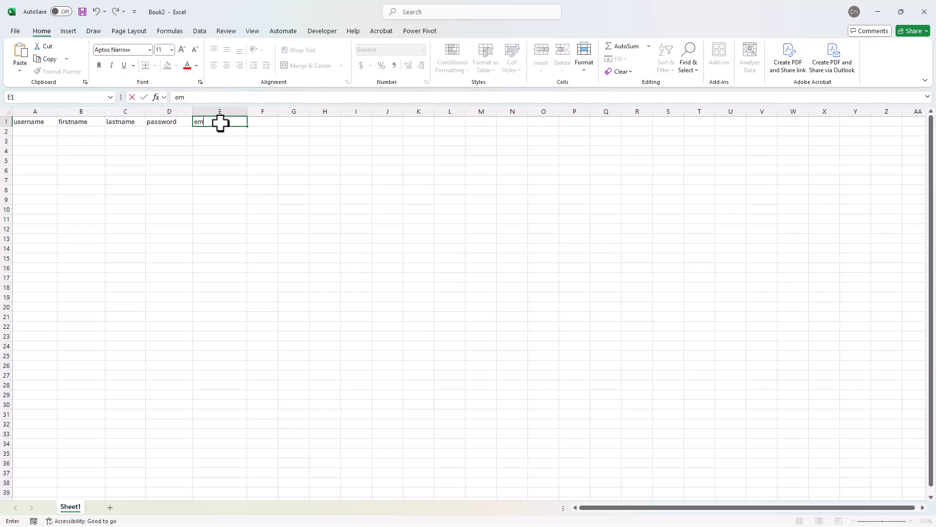
pyautogui.write('ail')
pyautogui.click(280, 172)
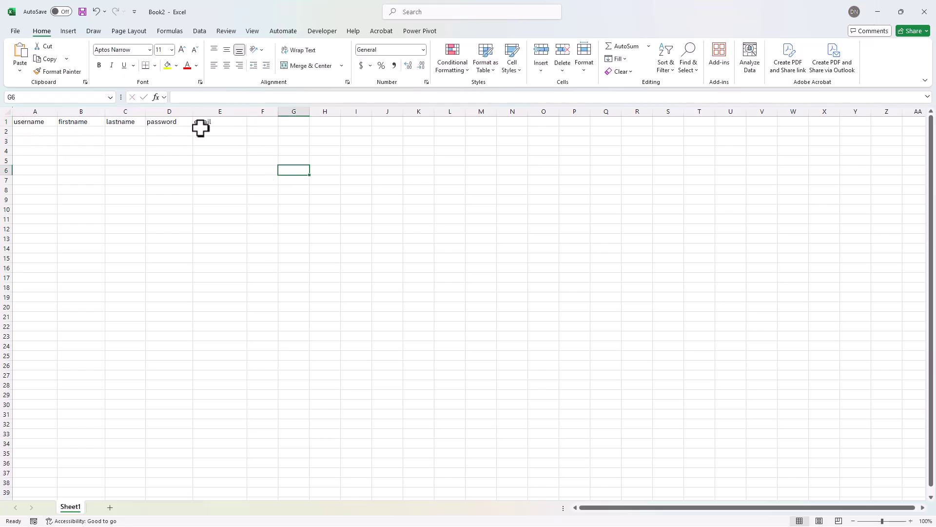
# Enter the headers course1 in F1 and course2 in G1, and widen both columns
pyautogui.moveTo(280, 112); pyautogui.dragTo(308, 111)
pyautogui.click(283, 122)
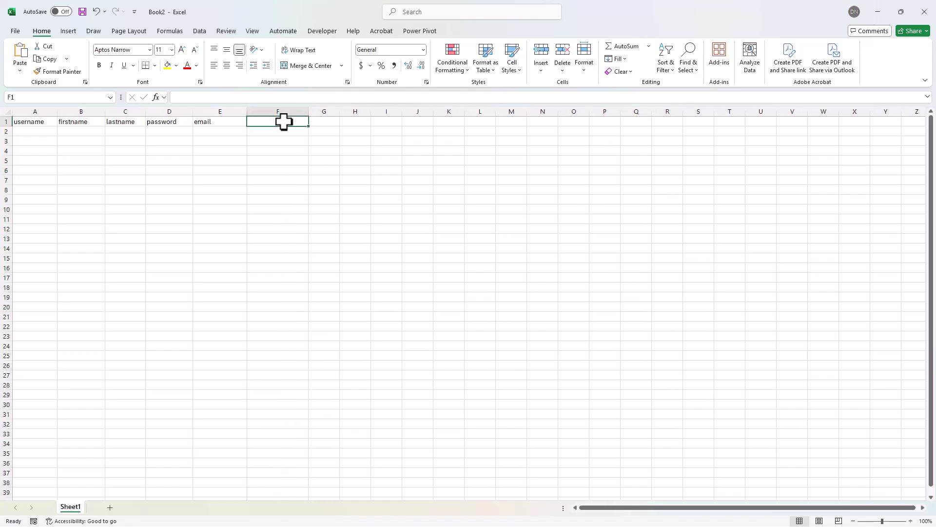
pyautogui.write('course1')
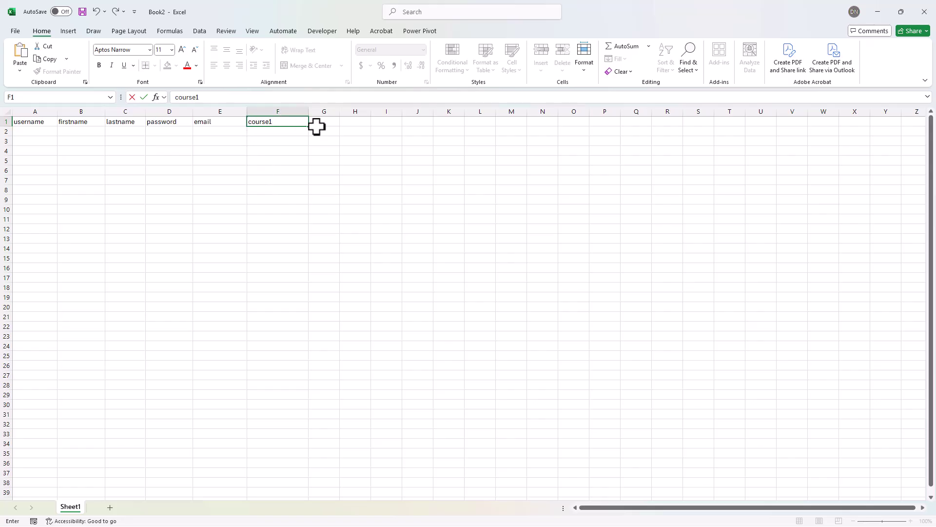
pyautogui.click(330, 123)
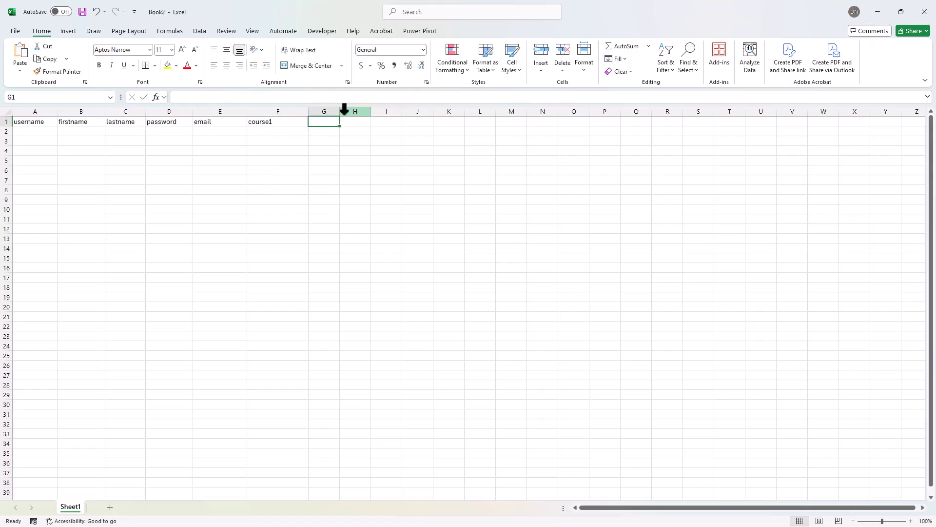
pyautogui.moveTo(340, 113); pyautogui.dragTo(381, 114)
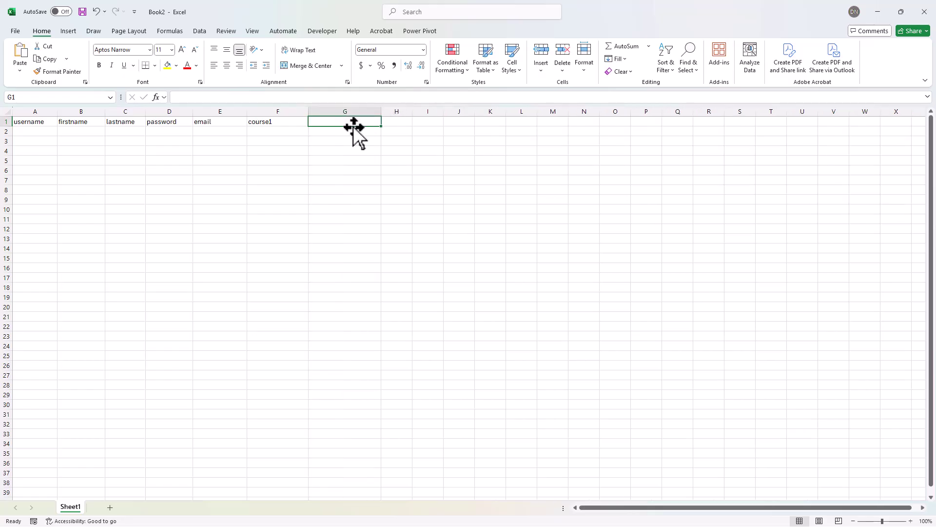
pyautogui.write('course2')
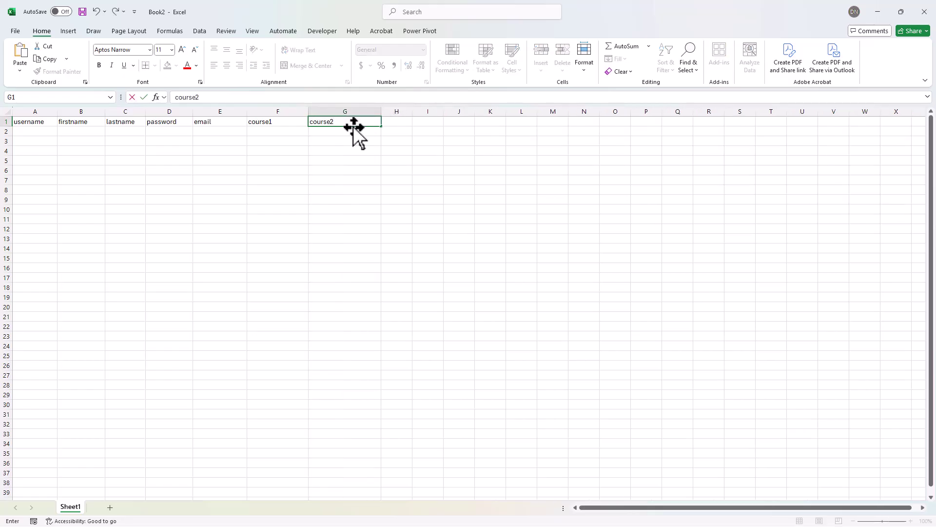
# Enter the headers course3 in H1 and course4 in I1
pyautogui.click(395, 123)
pyautogui.write('c')
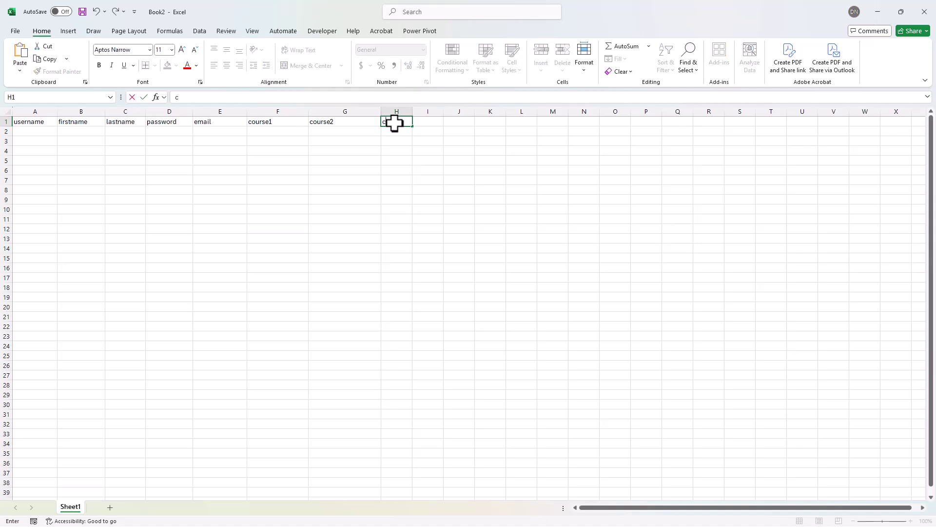
pyautogui.write('ourse3')
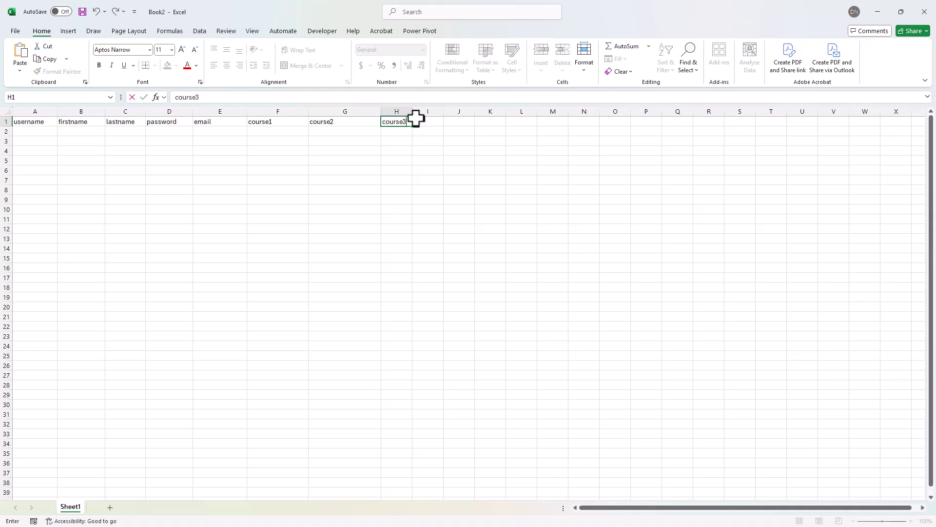
pyautogui.click(416, 112)
pyautogui.click(500, 140)
pyautogui.click(426, 120)
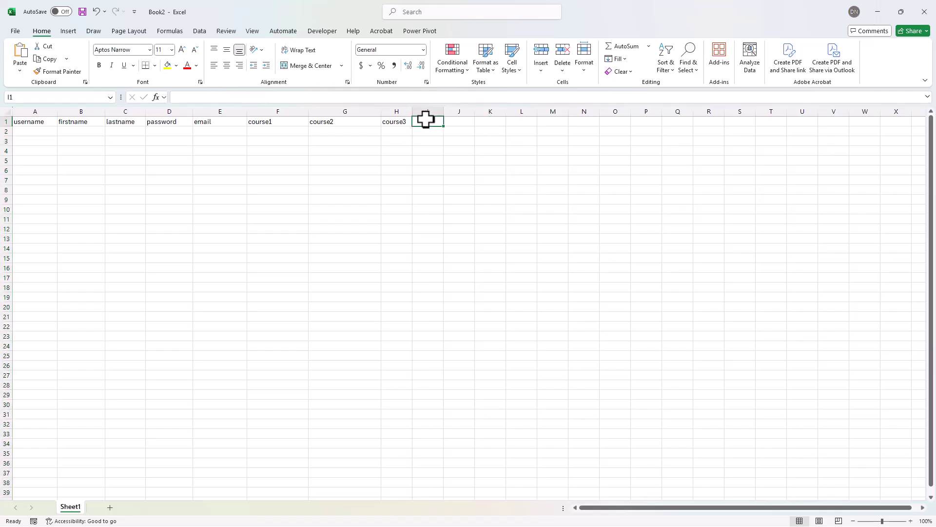
pyautogui.write('course4')
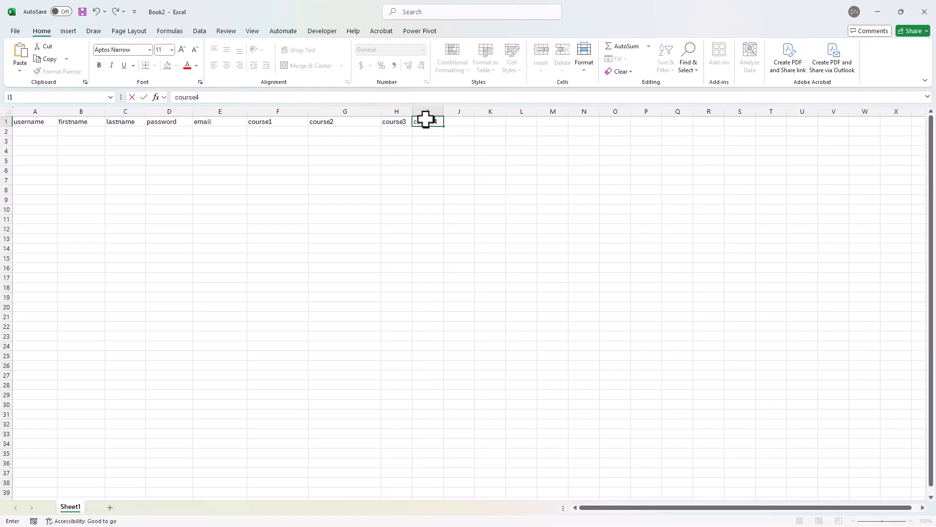
pyautogui.click(434, 240)
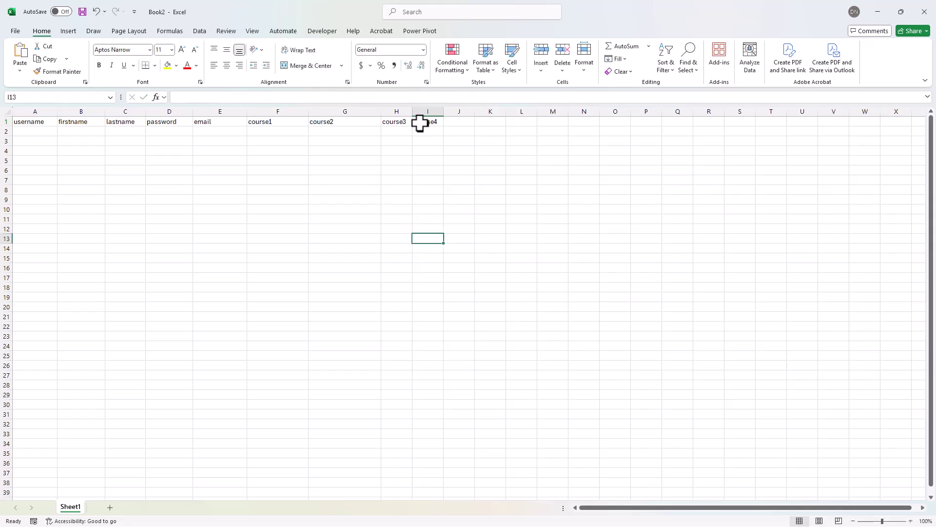
# Widen columns H and I, and enter the header course5 in J1
pyautogui.moveTo(412, 111); pyautogui.dragTo(471, 111)
pyautogui.click(490, 124)
pyautogui.write('cours')
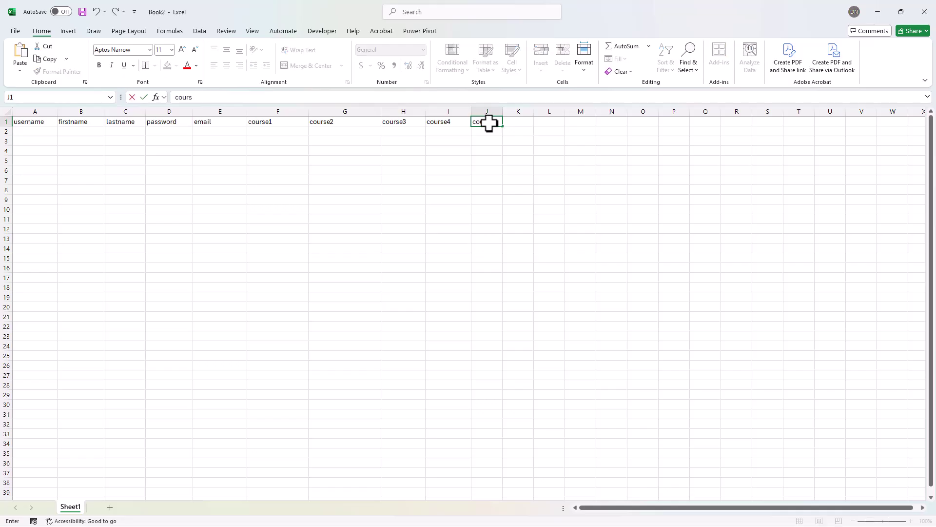
pyautogui.write('e5')
pyautogui.click(550, 219)
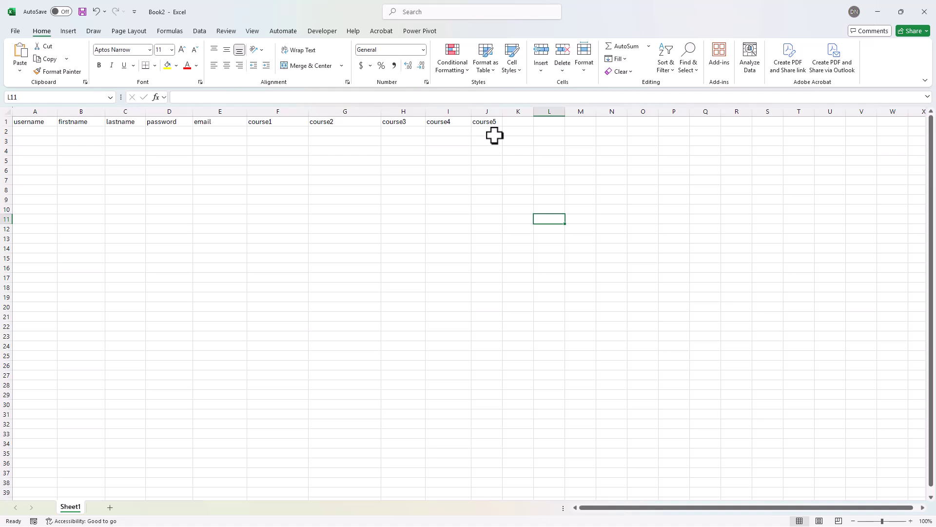
# Paste the copied user records, with usernames, names, passwords and emails, starting at A2, and widen column E to fit the emails
pyautogui.hotkey('ctrl', 'c')
pyautogui.click(38, 132)
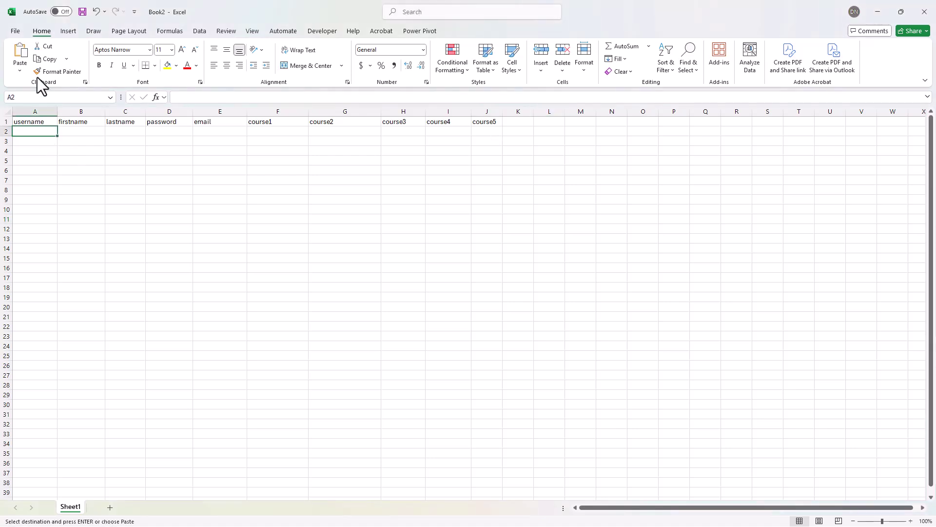
pyautogui.click(20, 71)
pyautogui.click(34, 99)
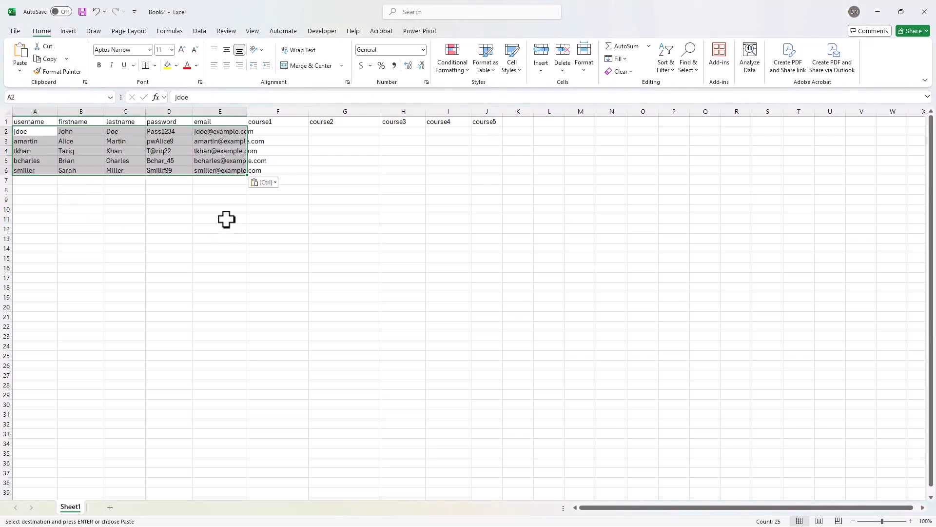
pyautogui.click(357, 245)
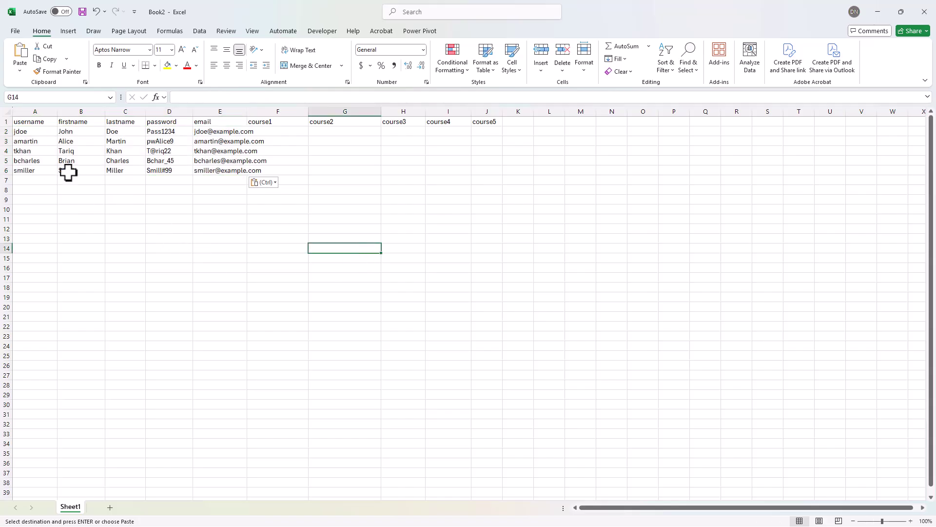
pyautogui.moveTo(247, 111); pyautogui.dragTo(294, 113)
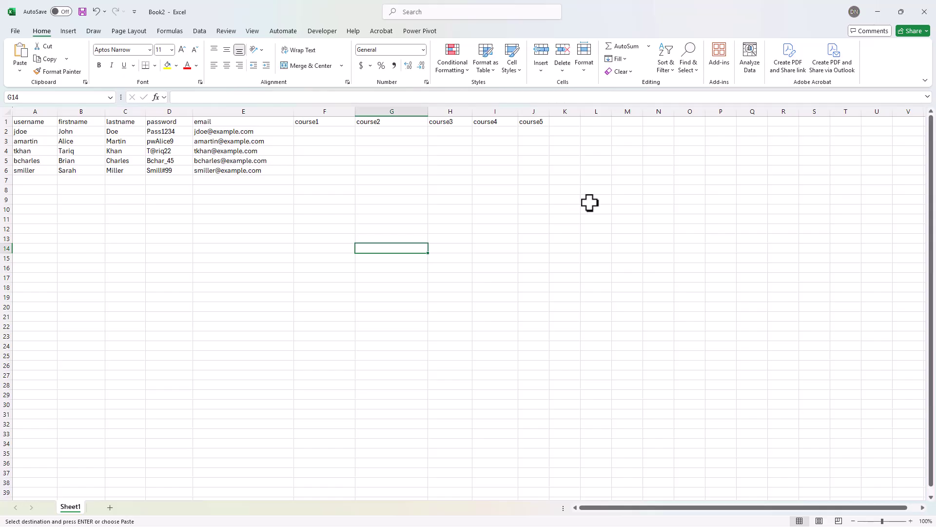
# Switch to the Moodle site in the browser and open the Audience Analysis course's details in the Course Planning and Design category
pyautogui.click(881, 13)
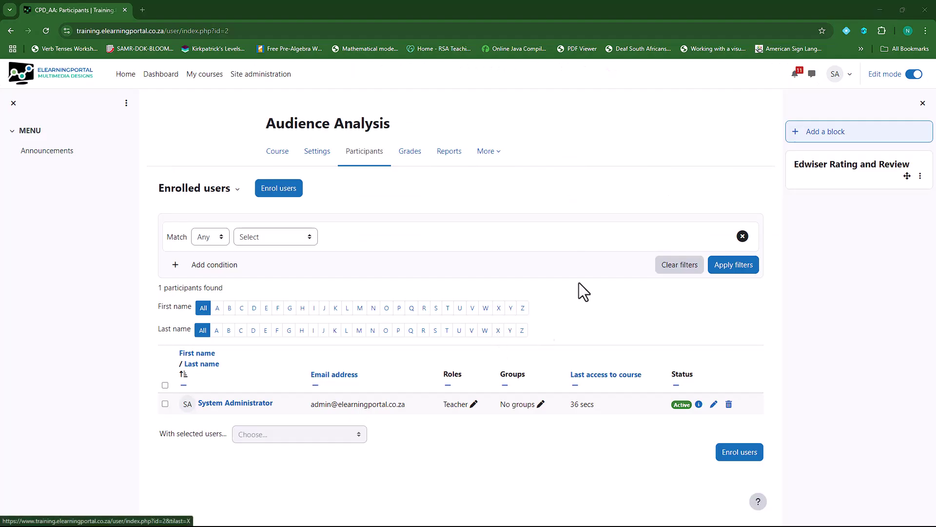
pyautogui.click(253, 80)
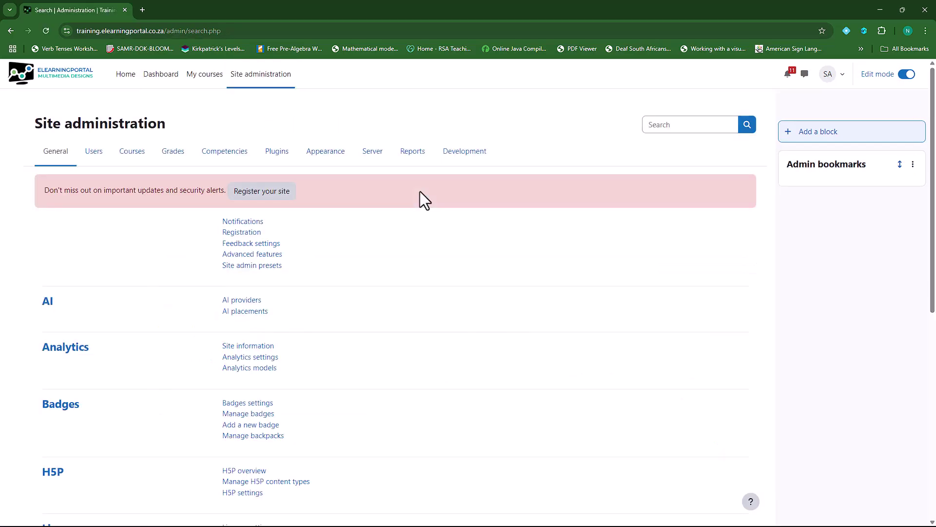
pyautogui.click(132, 152)
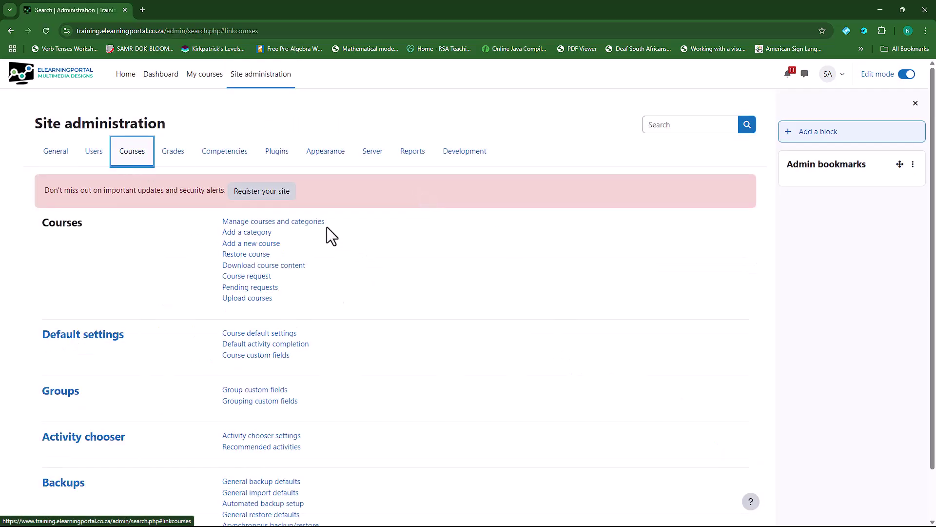
pyautogui.click(310, 223)
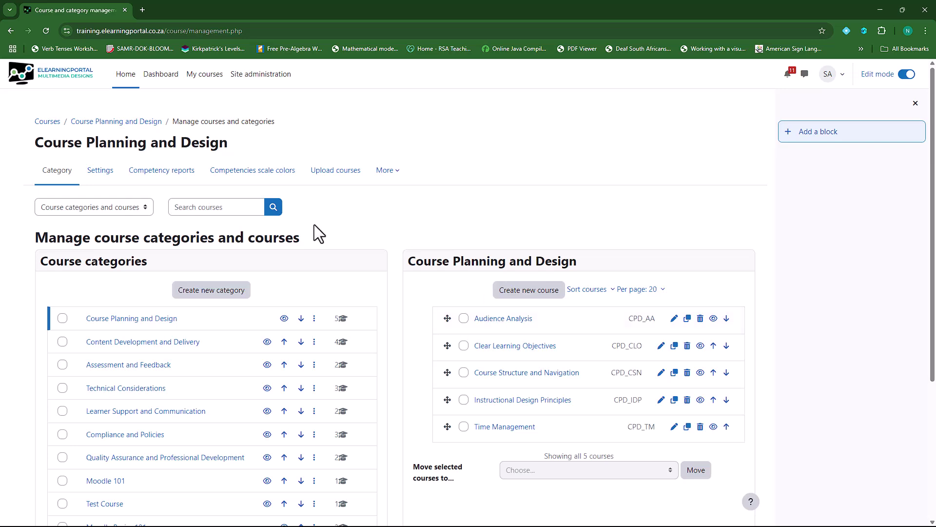
pyautogui.scroll(-1, 314, 225)
pyautogui.click(129, 269)
pyautogui.click(514, 323)
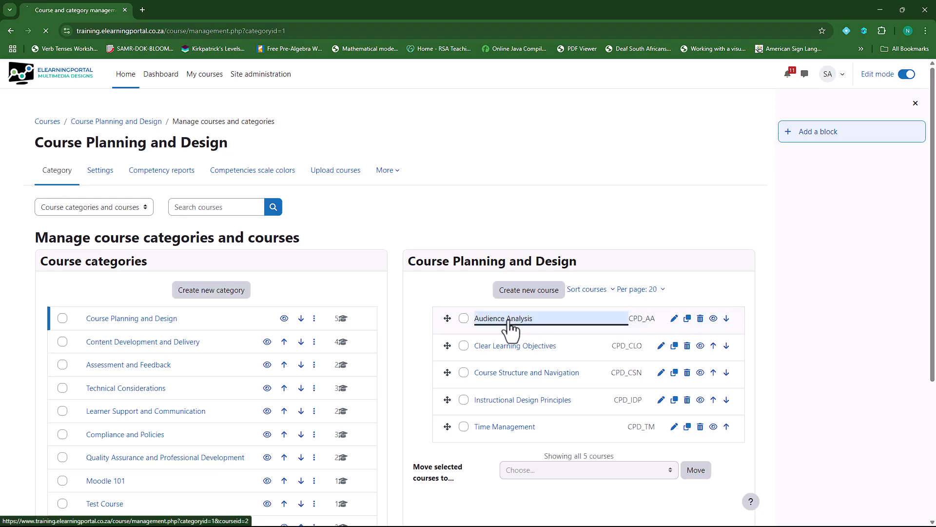
pyautogui.scroll(-8, 309, 394)
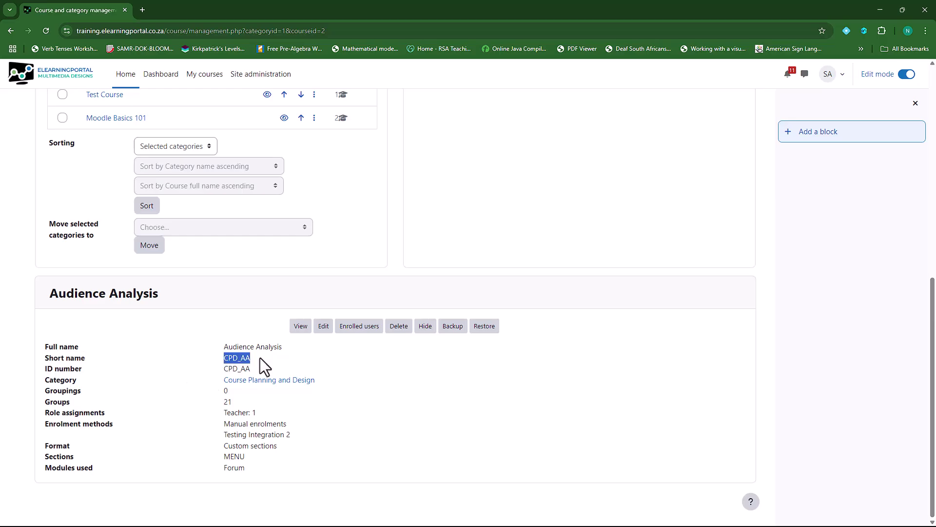
pyautogui.click(312, 379)
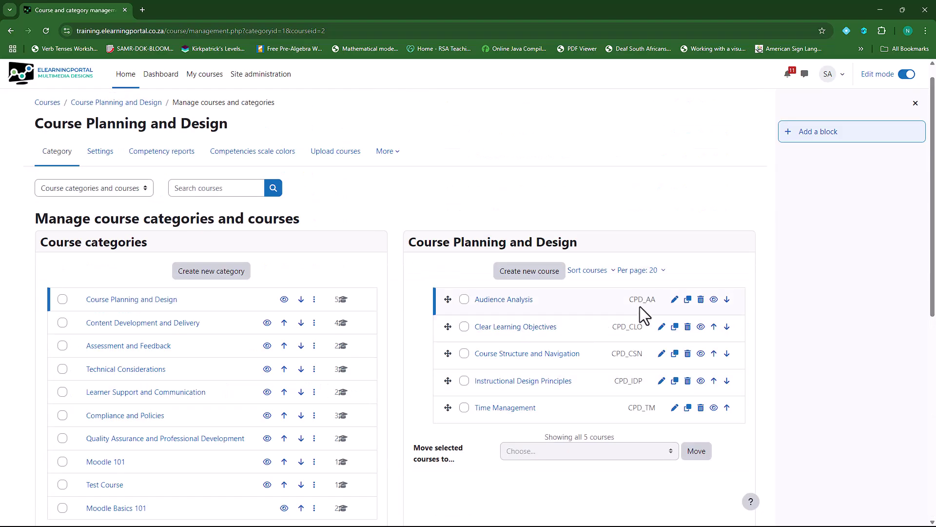
pyautogui.doubleClick(641, 299)
pyautogui.rightClick(639, 300)
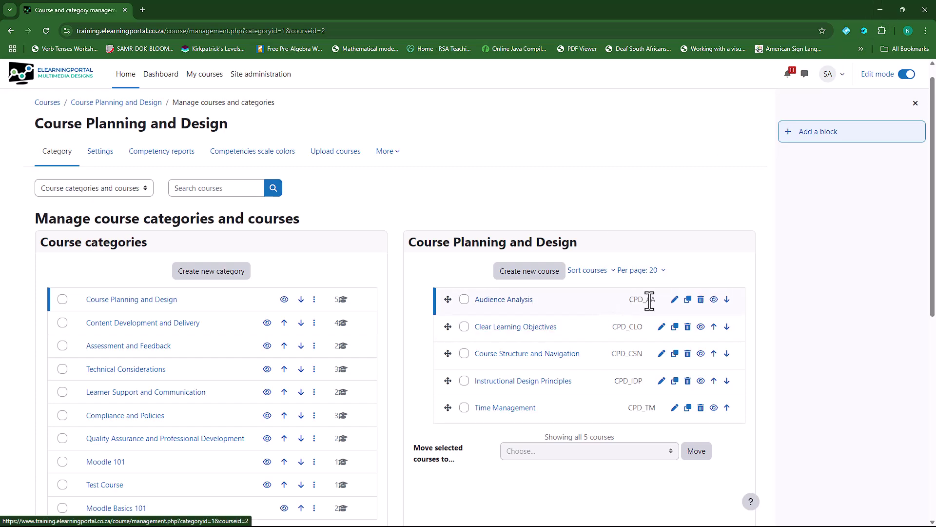
# Copy the short name CPD_AA from the Audience Analysis course details, and paste it into F2 of the Excel workbook
pyautogui.scroll(-8, 421, 331)
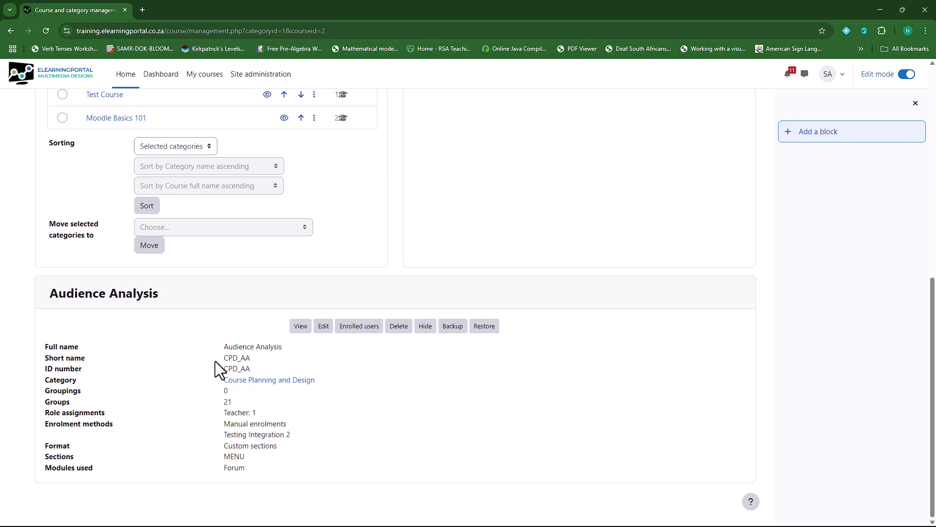
pyautogui.moveTo(224, 358); pyautogui.dragTo(250, 359)
pyautogui.rightClick(249, 358)
pyautogui.click(259, 367)
pyautogui.click(880, 10)
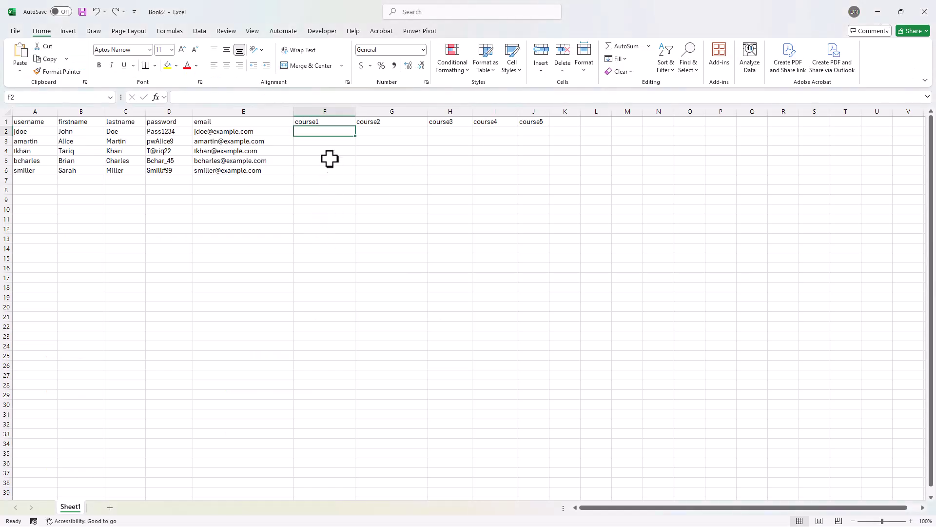
pyautogui.hotkey('ctrl', 'v')
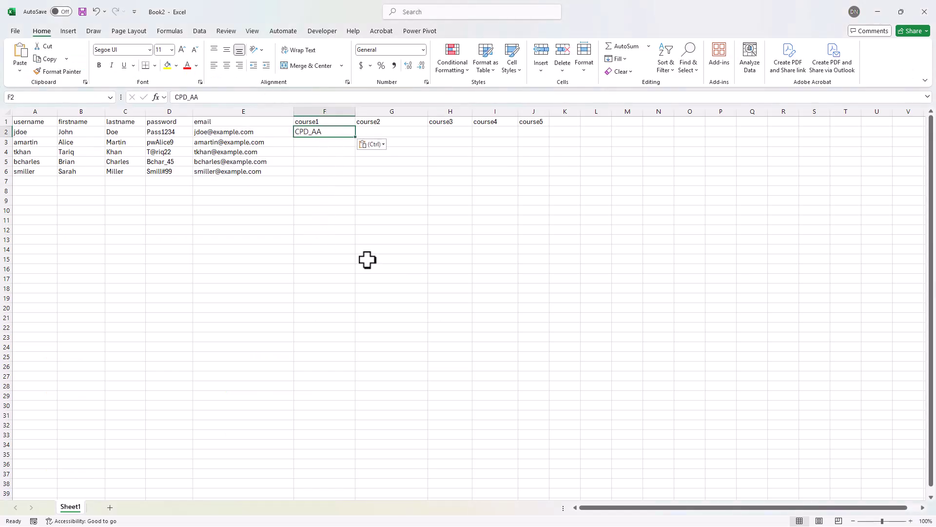
# Fill the remaining course1 cells F3 to F6 with the short name CPD_AA
pyautogui.click(322, 144)
pyautogui.moveTo(322, 144); pyautogui.dragTo(323, 171)
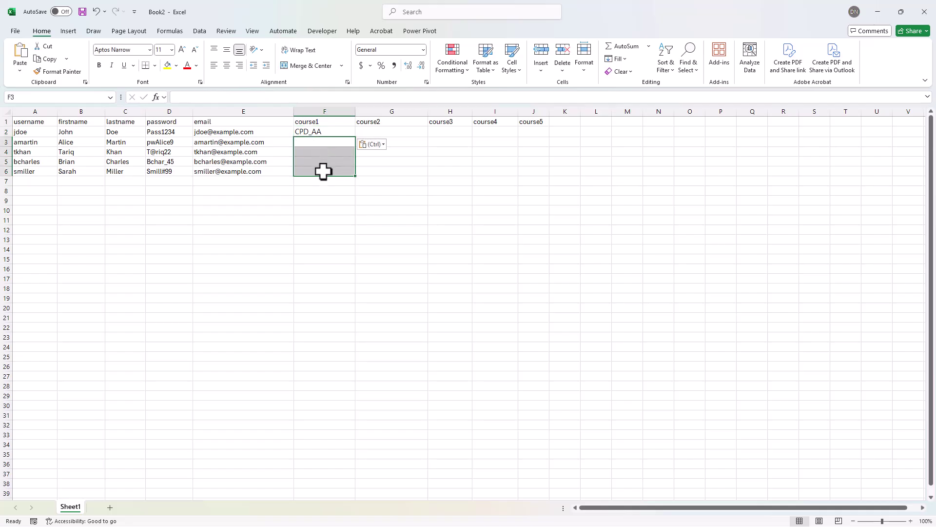
pyautogui.hotkey('ctrl', 'v')
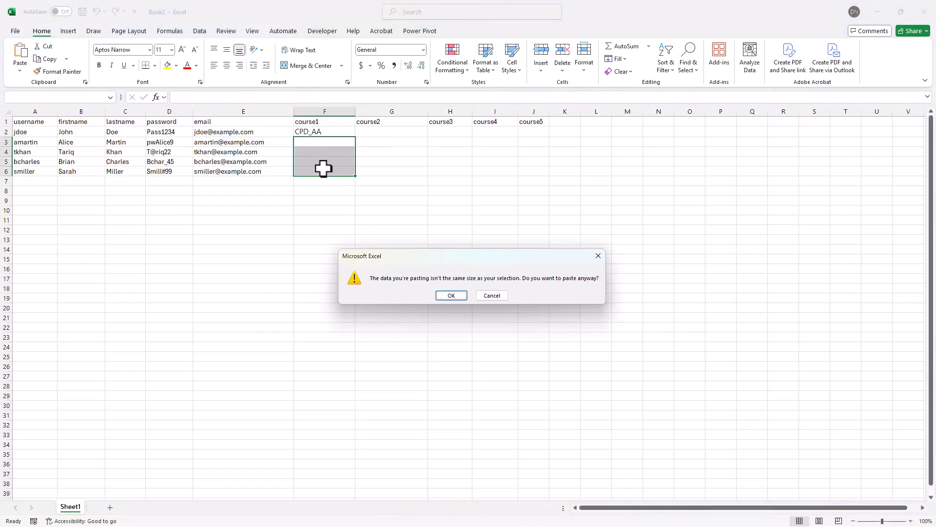
pyautogui.click(466, 299)
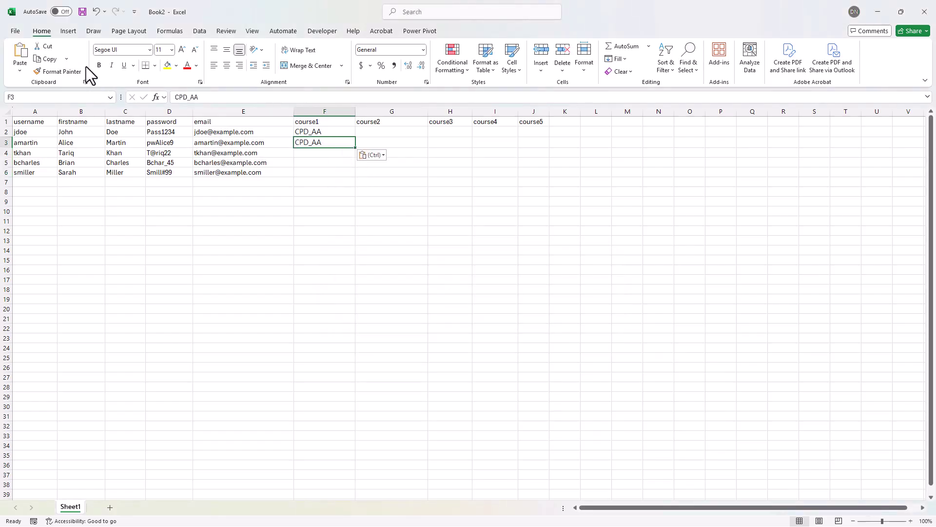
pyautogui.click(47, 59)
pyautogui.moveTo(301, 153); pyautogui.dragTo(305, 168)
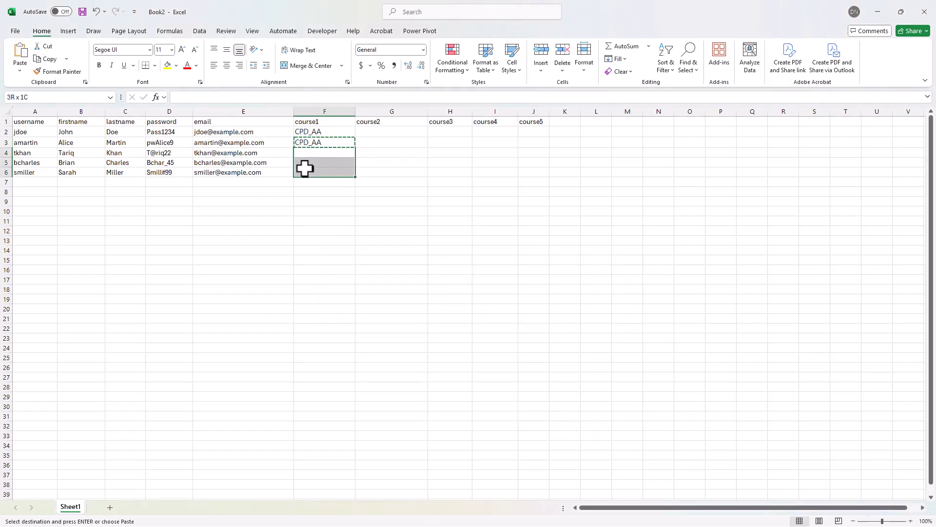
pyautogui.hotkey('ctrl', 'v')
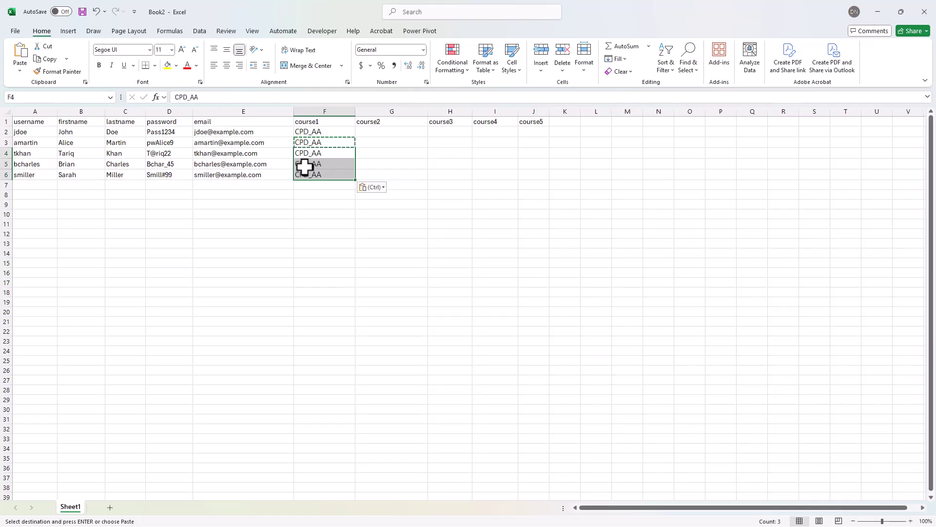
pyautogui.click(433, 253)
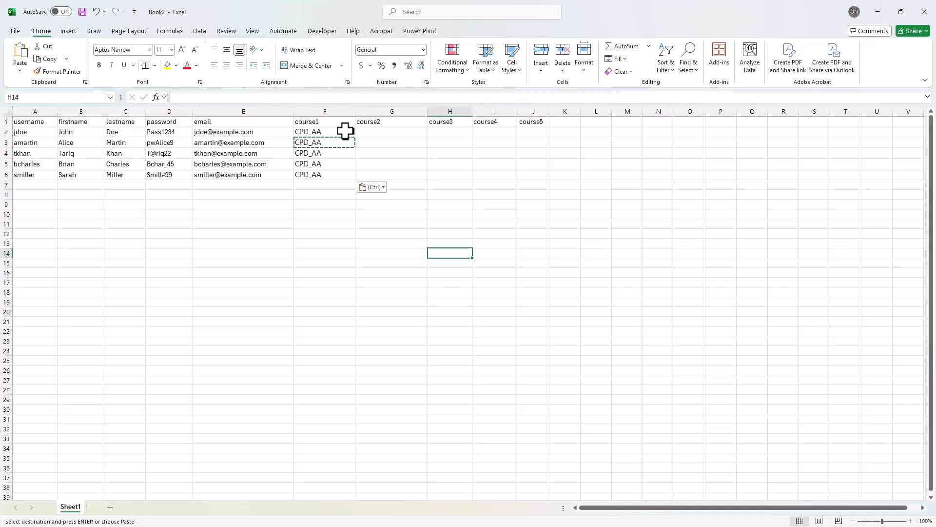
# Switch to the Moodle site, open the Clear Learning Objectives course details, and copy the short name CPD_CLO
pyautogui.click(877, 12)
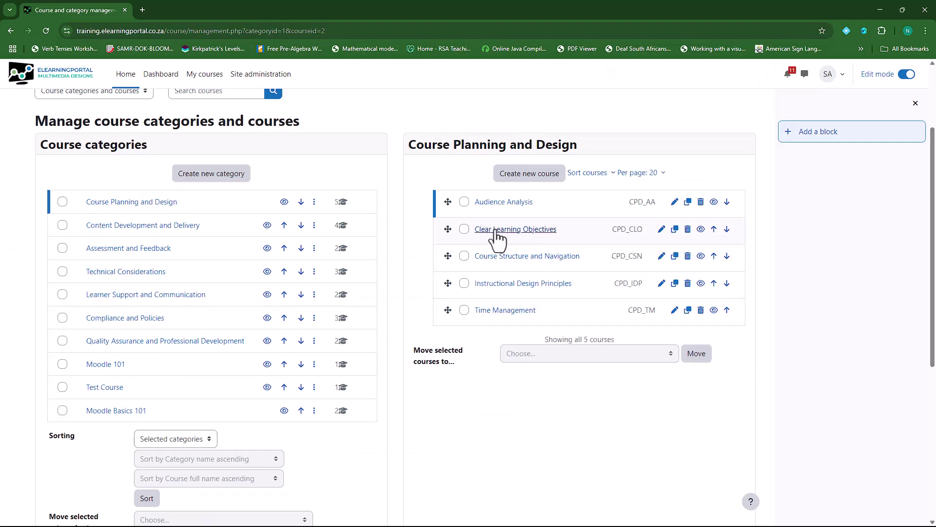
pyautogui.click(510, 230)
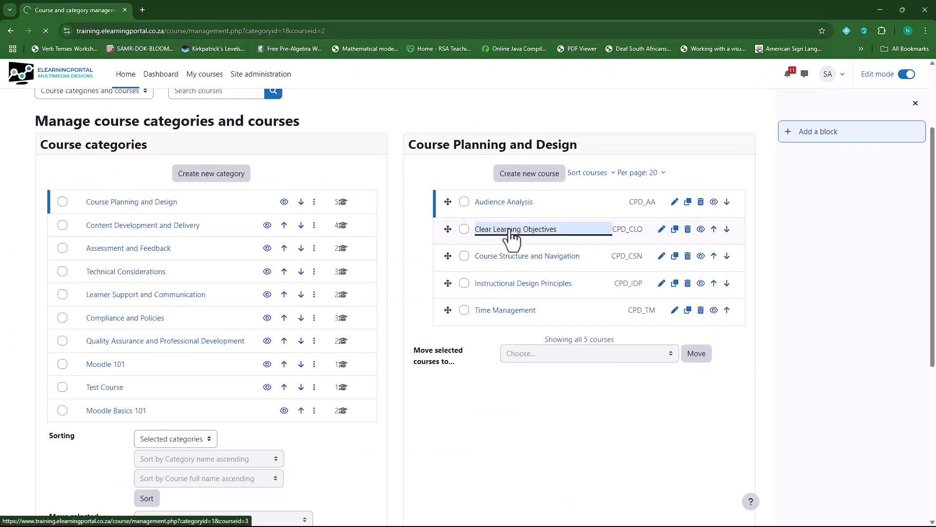
pyautogui.scroll(-1, 629, 294)
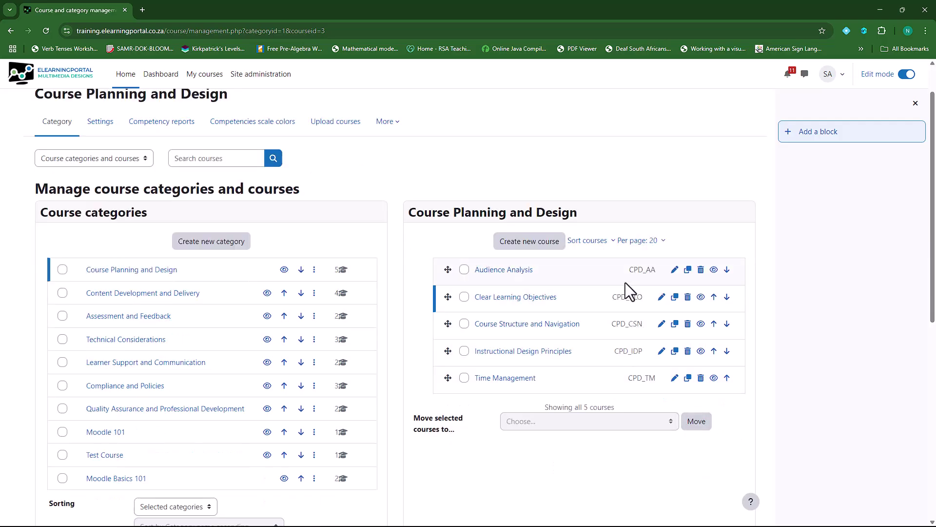
pyautogui.scroll(-8, 421, 342)
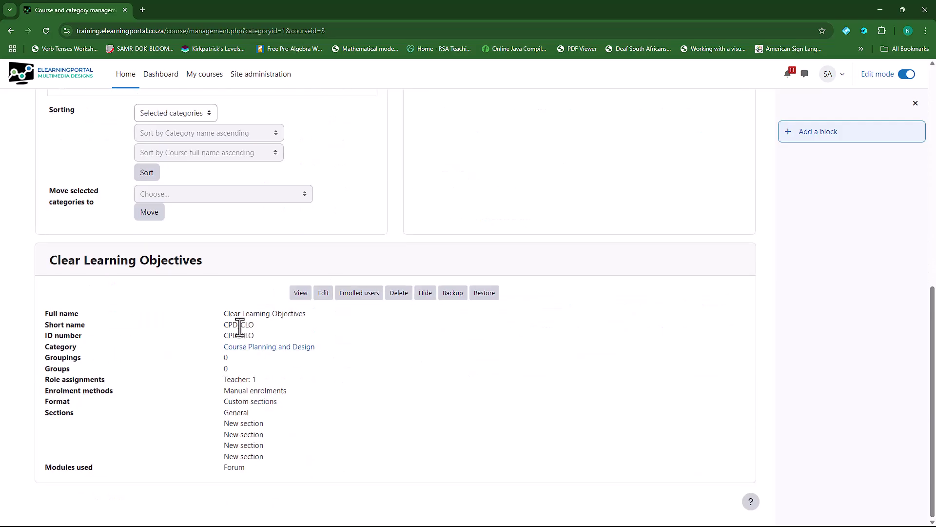
pyautogui.moveTo(224, 325); pyautogui.dragTo(254, 324)
pyautogui.rightClick(253, 324)
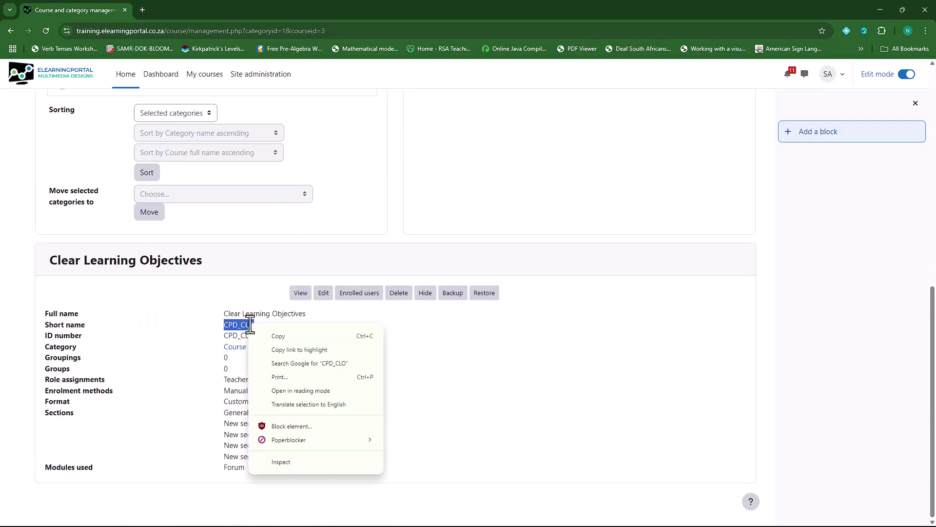
pyautogui.click(274, 336)
# Switch to Excel and enter the copied short name CPD_CLO in the course2 column for every user, G2 to G6
pyautogui.hotkey('alt', 'Tab')
pyautogui.click(380, 134)
pyautogui.click(20, 51)
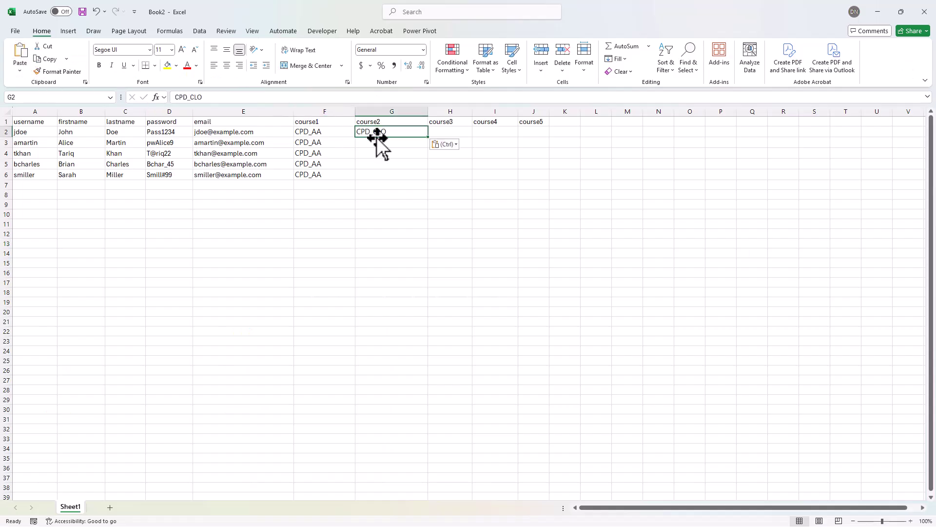
pyautogui.click(49, 59)
pyautogui.moveTo(384, 145); pyautogui.dragTo(390, 172)
pyautogui.hotkey('ctrl', 'v')
# Switch to the Moodle site and copy the short name CPD_CSN from the Course Structure and Navigation course details
pyautogui.hotkey('alt', 'Tab')
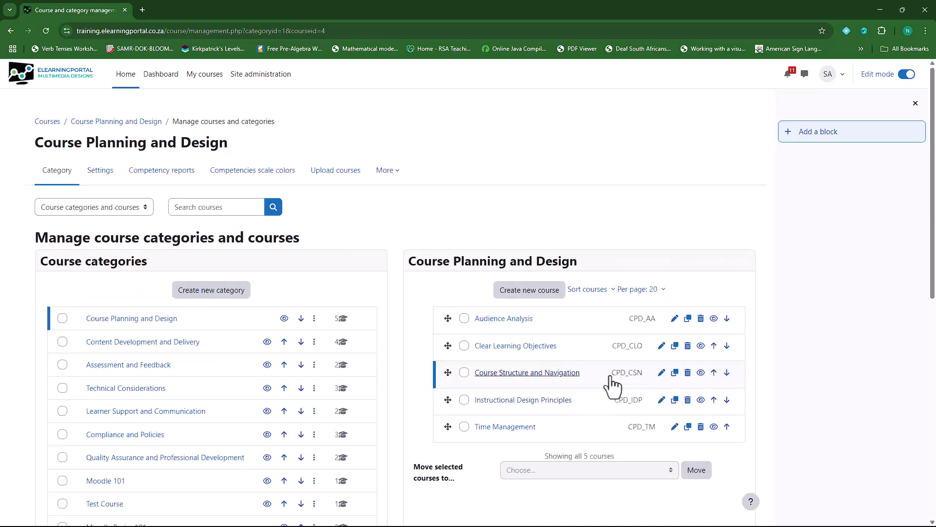
pyautogui.scroll(-8, 611, 386)
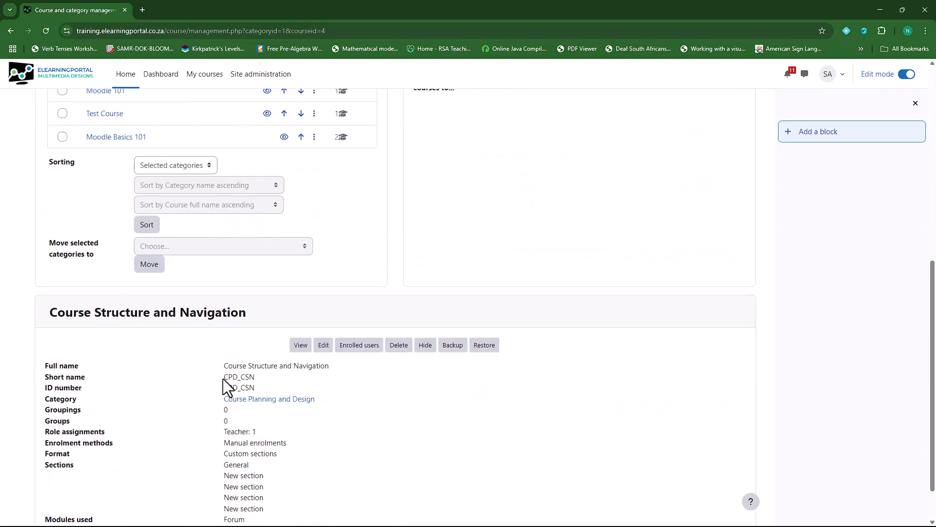
pyautogui.moveTo(224, 377); pyautogui.dragTo(252, 378)
pyautogui.rightClick(252, 377)
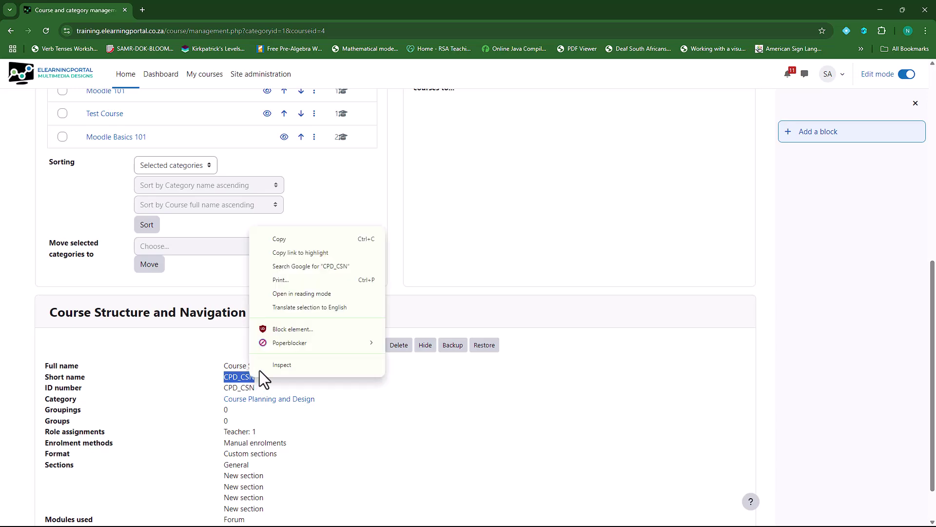
pyautogui.click(291, 240)
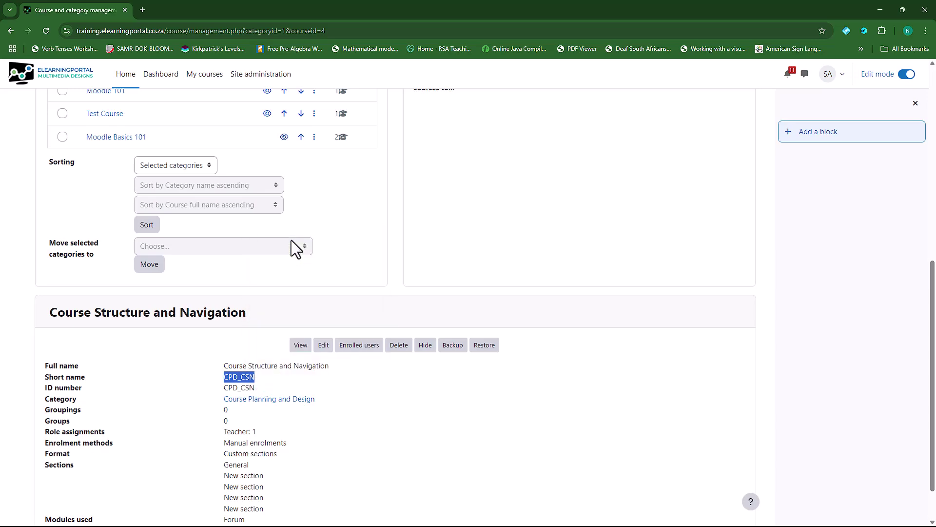
# Switch to Excel and enter the copied short name CPD_CSN in the course3 column for every user, H2 to H6
pyautogui.click(884, 11)
pyautogui.click(444, 132)
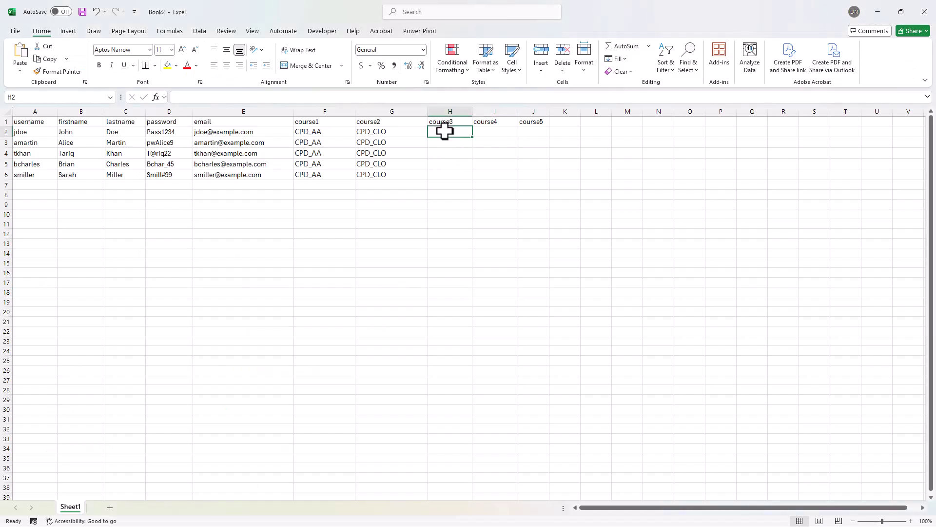
pyautogui.hotkey('ctrl', 'v')
pyautogui.click(529, 274)
pyautogui.click(445, 132)
pyautogui.click(46, 59)
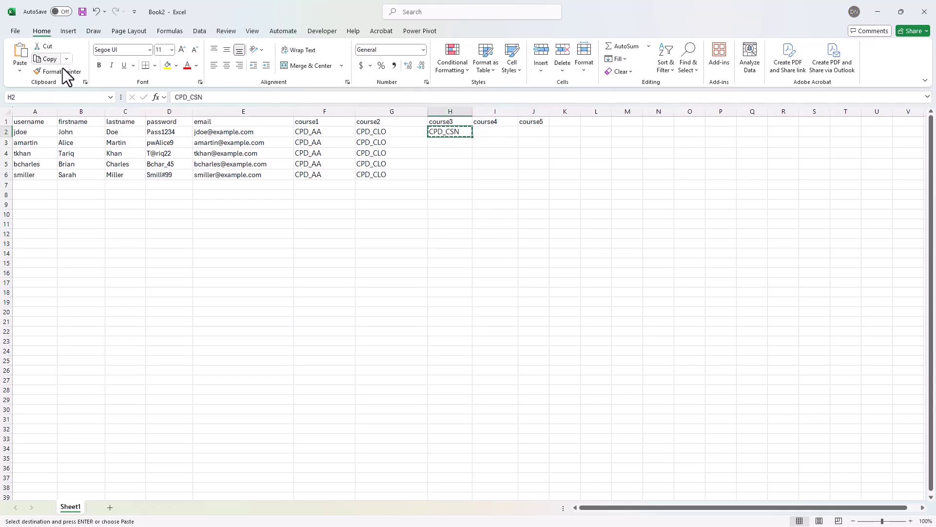
pyautogui.moveTo(444, 142); pyautogui.dragTo(445, 172)
pyautogui.hotkey('ctrl', 'v')
pyautogui.click(526, 320)
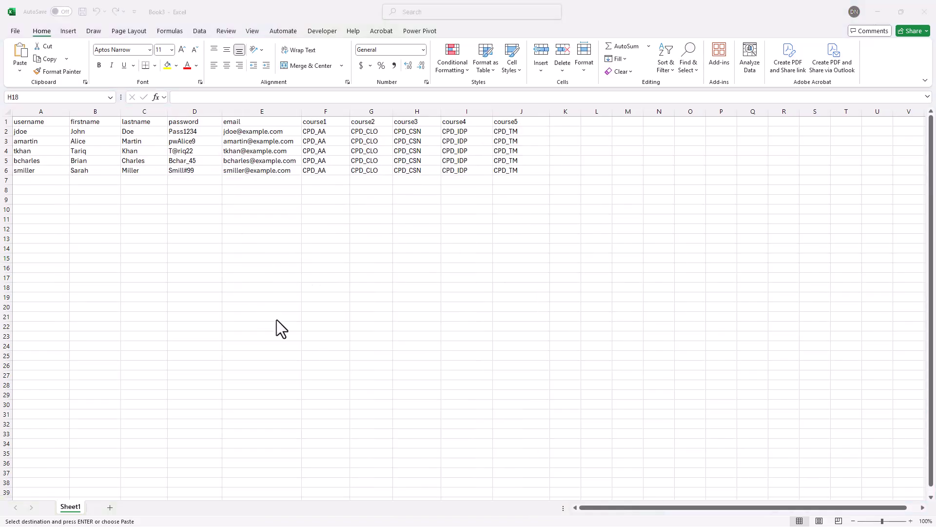
# Save the workbook in the Downloads folder as an Excel Workbook (*.xlsx) named bulkuserenrolment
pyautogui.click(14, 33)
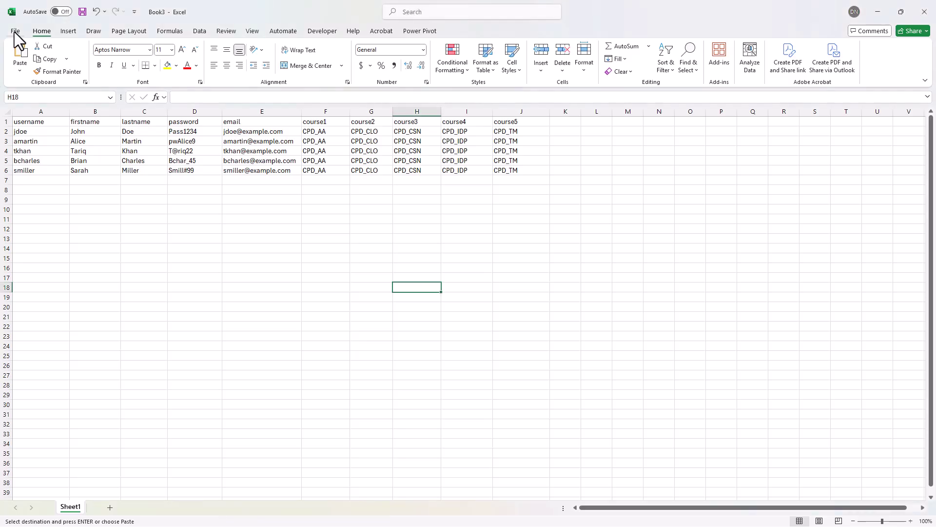
pyautogui.click(15, 31)
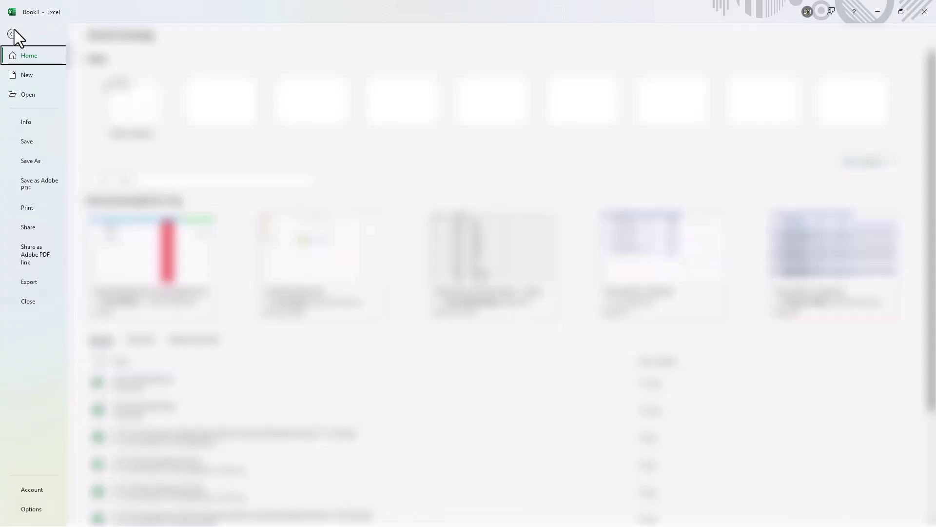
pyautogui.click(28, 161)
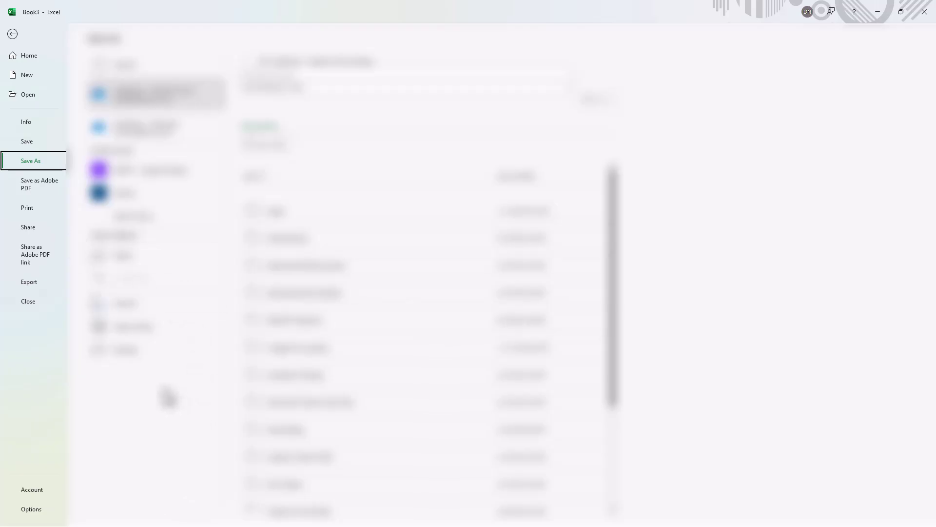
pyautogui.click(139, 353)
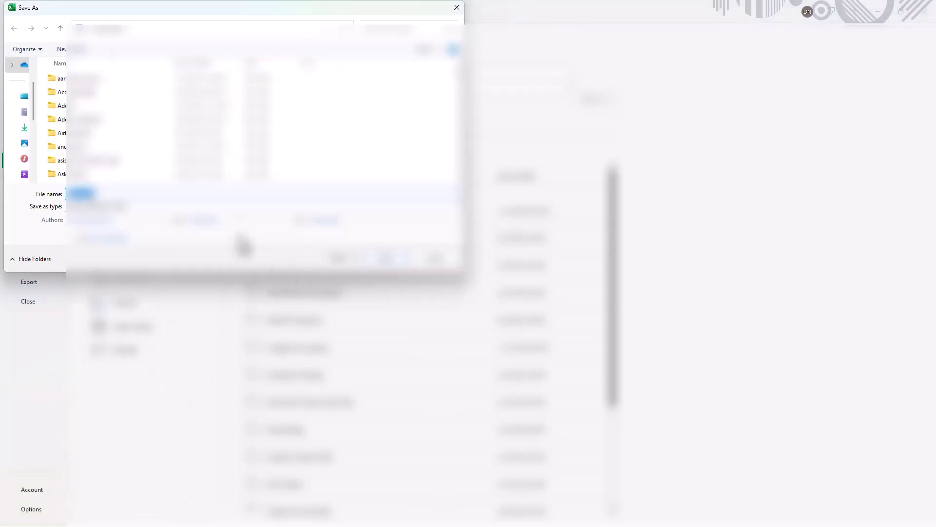
pyautogui.click(27, 129)
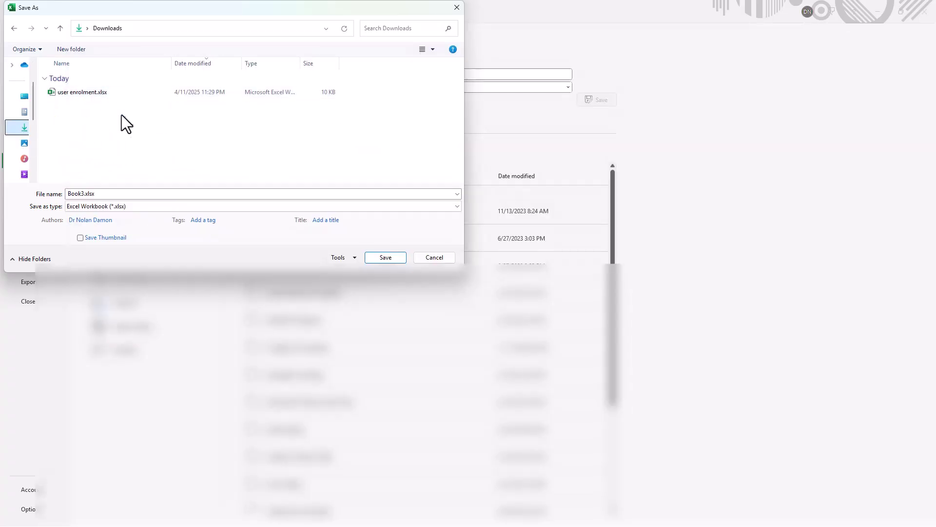
pyautogui.click(115, 193)
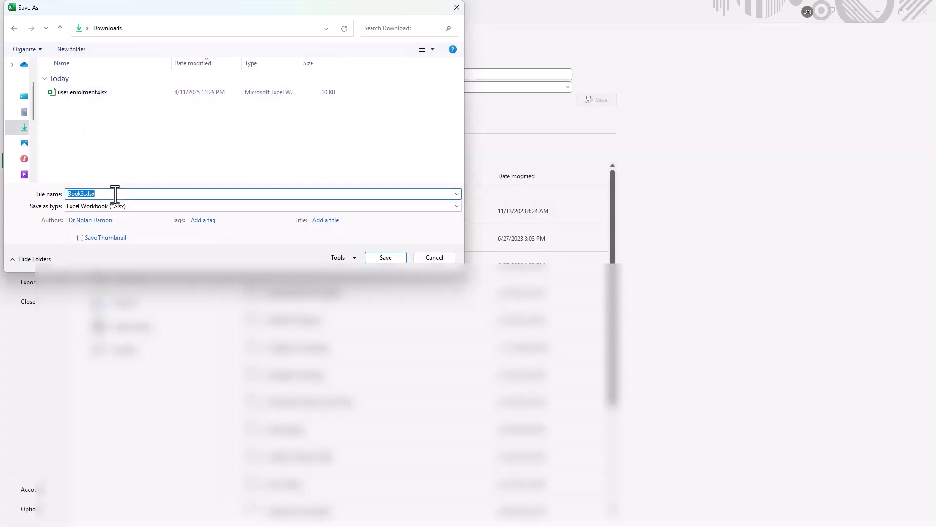
pyautogui.write('user')
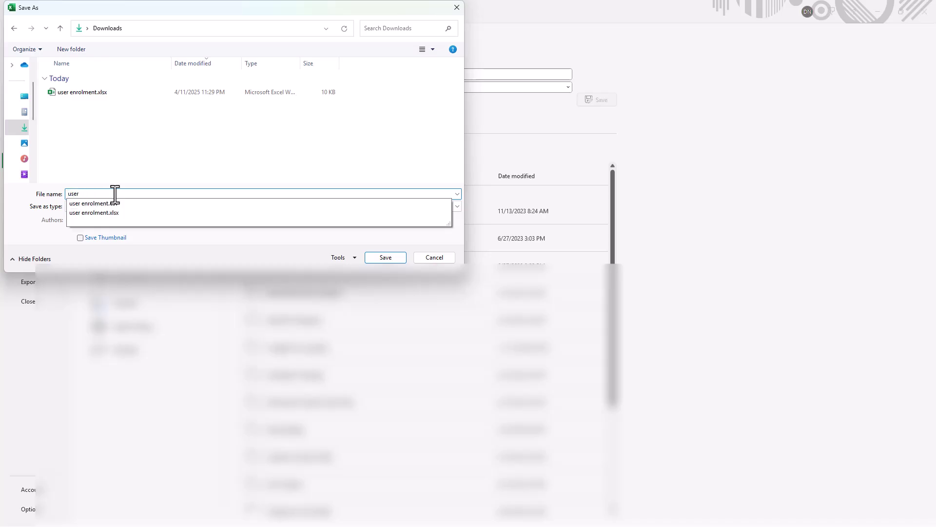
pyautogui.write('enrolment')
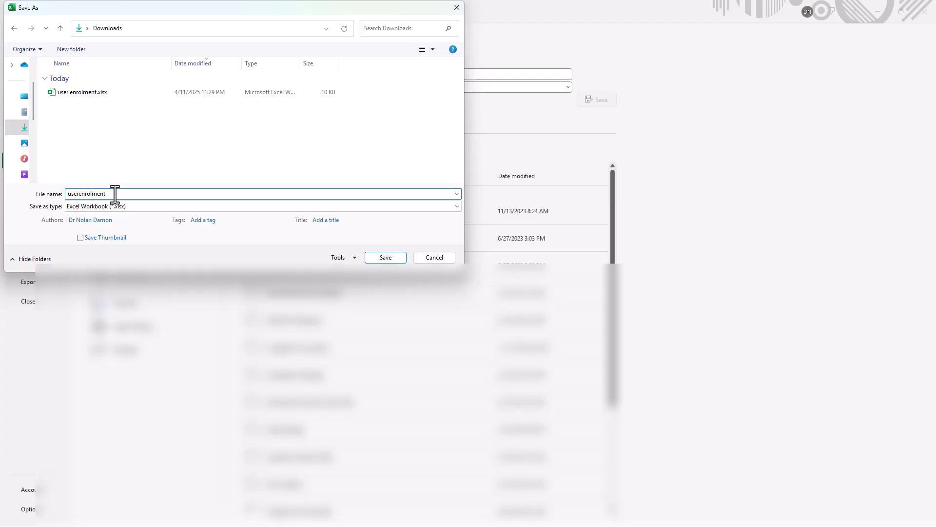
pyautogui.click(70, 194)
pyautogui.write('bulk')
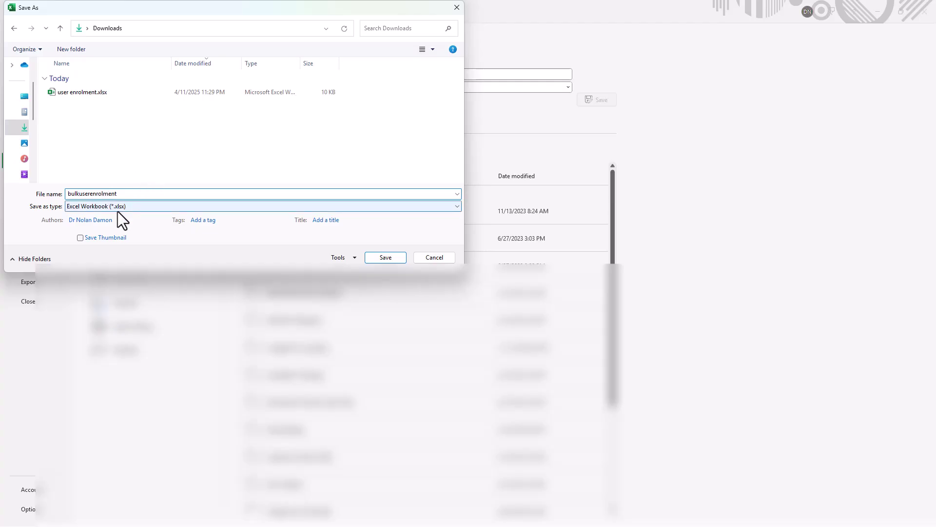
pyautogui.click(386, 257)
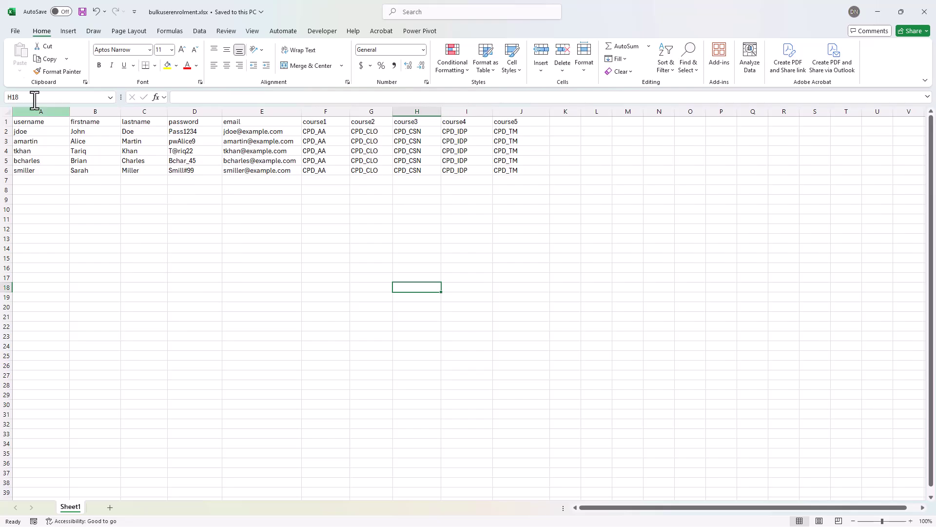
# Save a copy of the workbook in the Downloads folder as CSV UTF-8 (Comma delimited) under the name bulkuserenrolment.csv
pyautogui.click(13, 33)
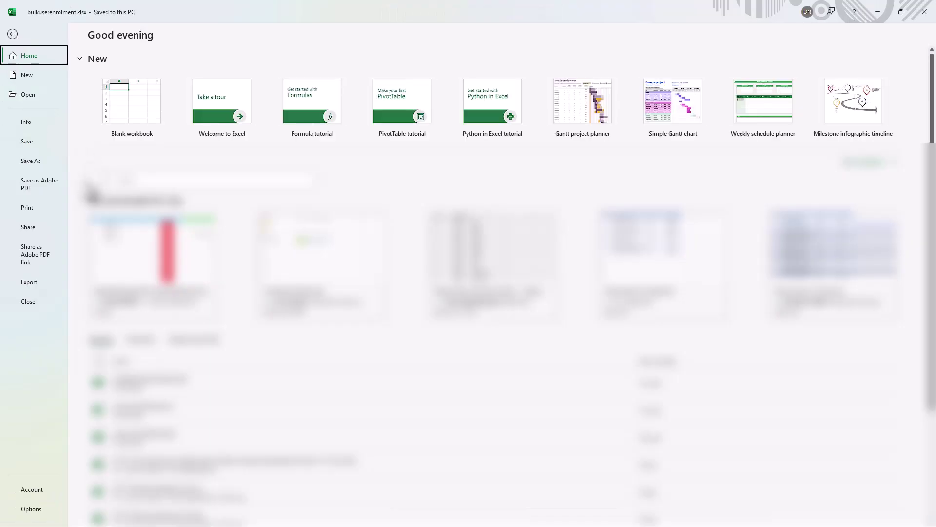
pyautogui.click(46, 165)
pyautogui.click(145, 349)
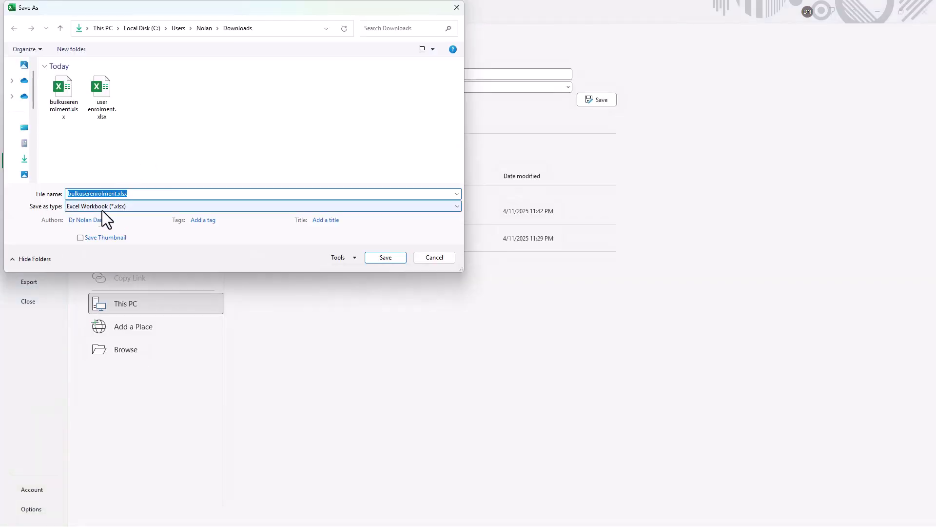
pyautogui.click(141, 208)
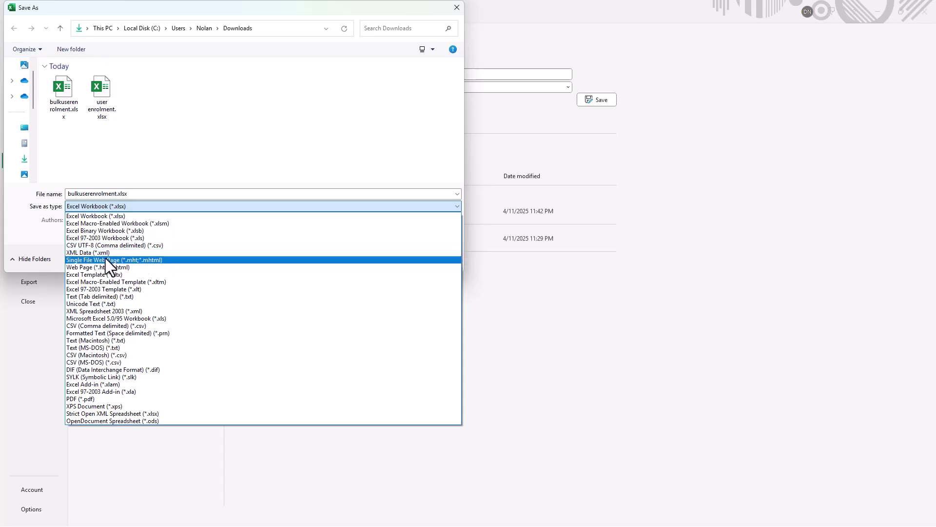
pyautogui.click(111, 247)
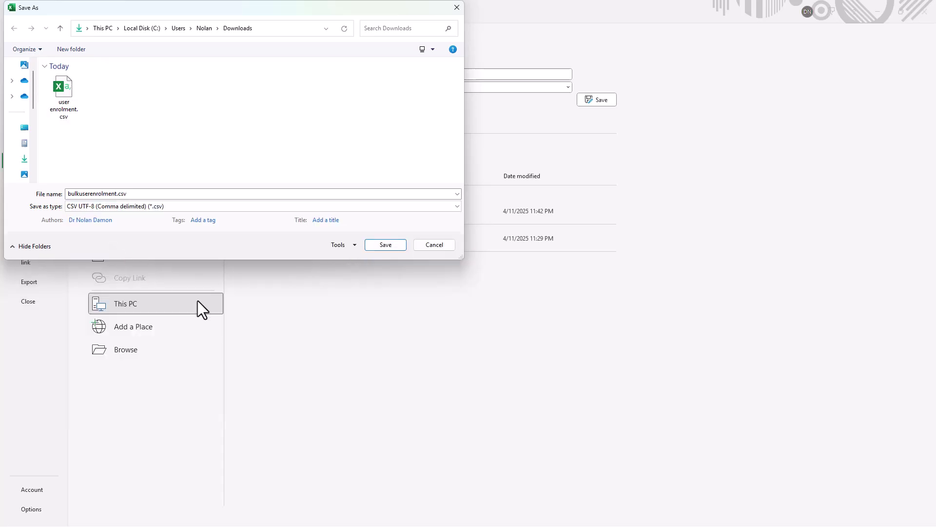
pyautogui.click(386, 245)
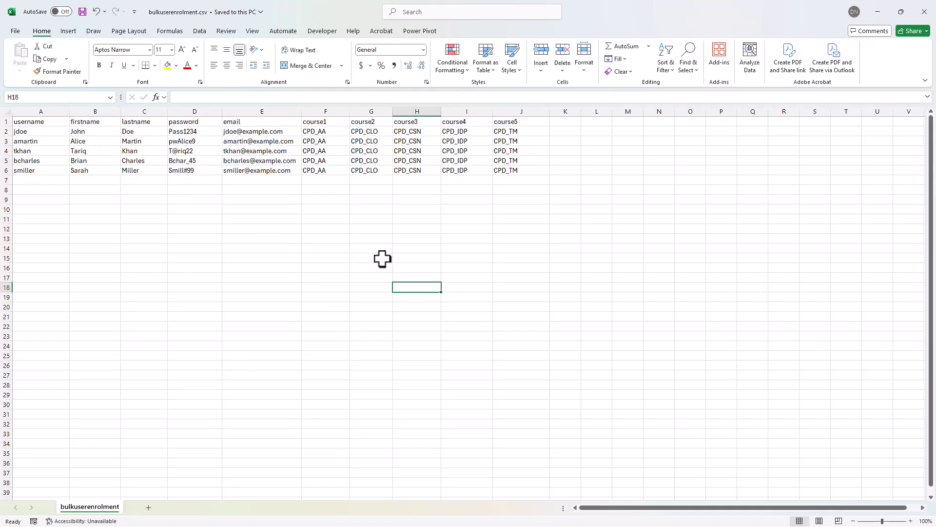
# Switch to the Moodle site and open the Upload users page among the account tools in site administration
pyautogui.hotkey('alt', 'Tab')
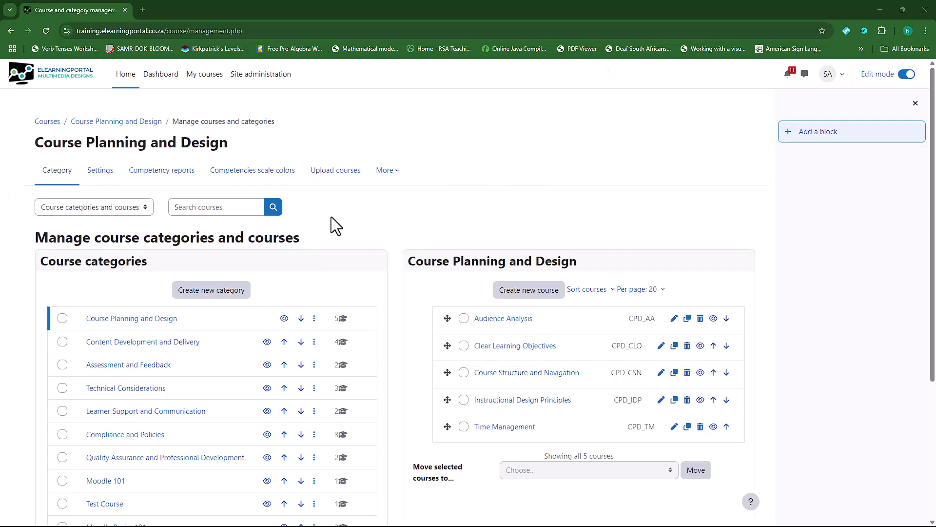
pyautogui.click(244, 75)
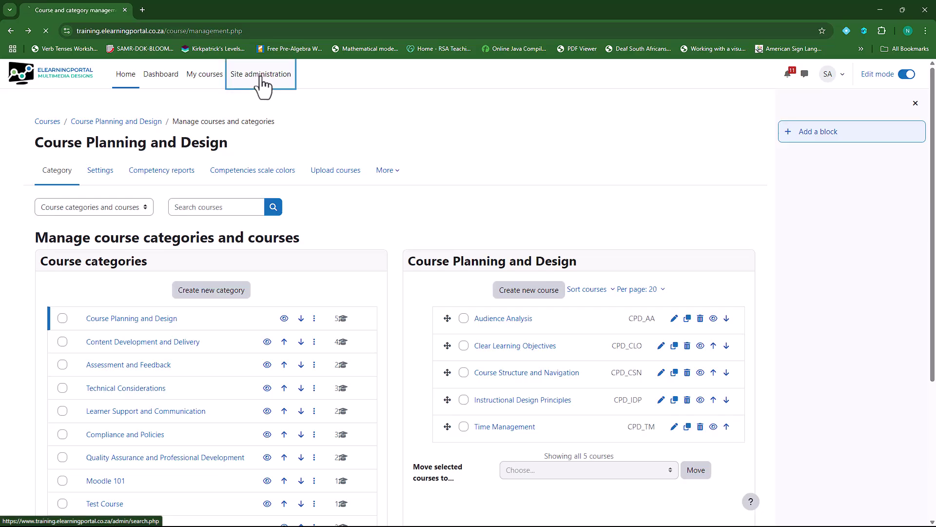
pyautogui.click(94, 155)
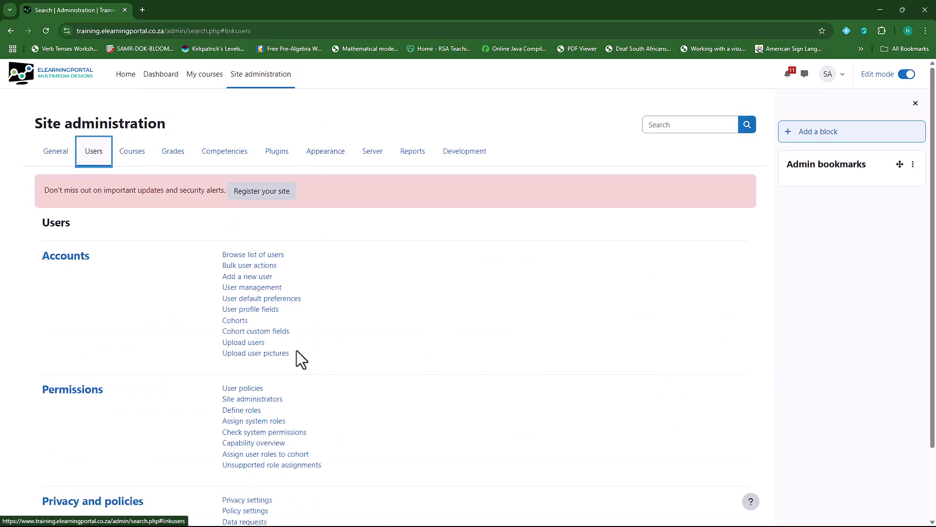
pyautogui.click(246, 342)
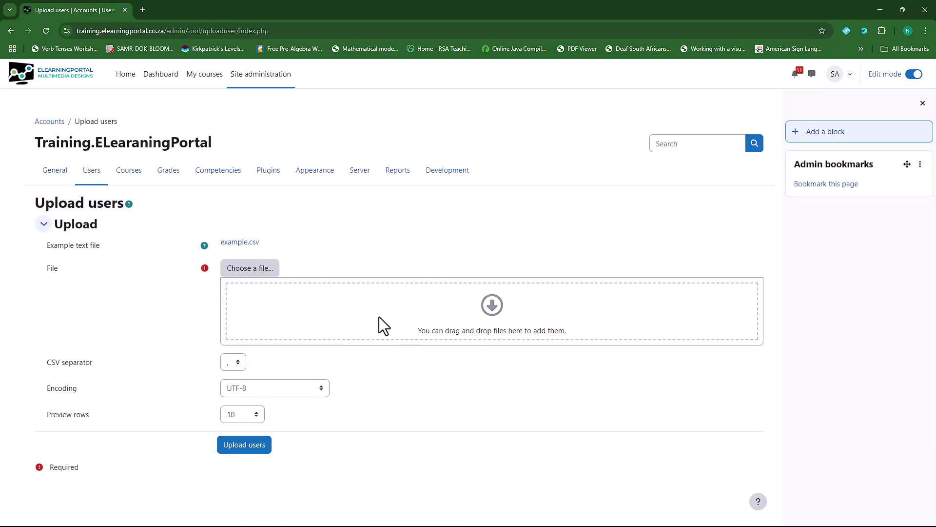
# Add bulkuserenrolment.csv from the Downloads folder as the user file and upload it to generate the users preview
pyautogui.click(258, 270)
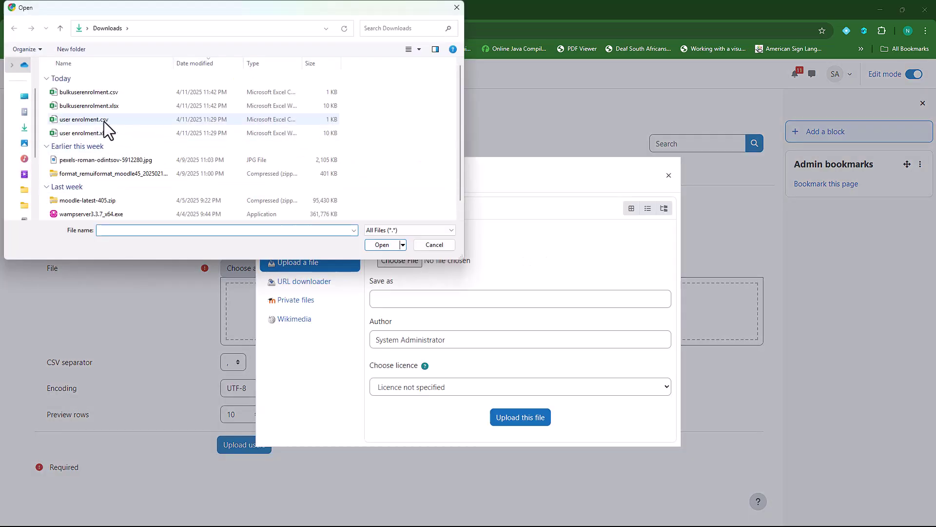
pyautogui.click(87, 92)
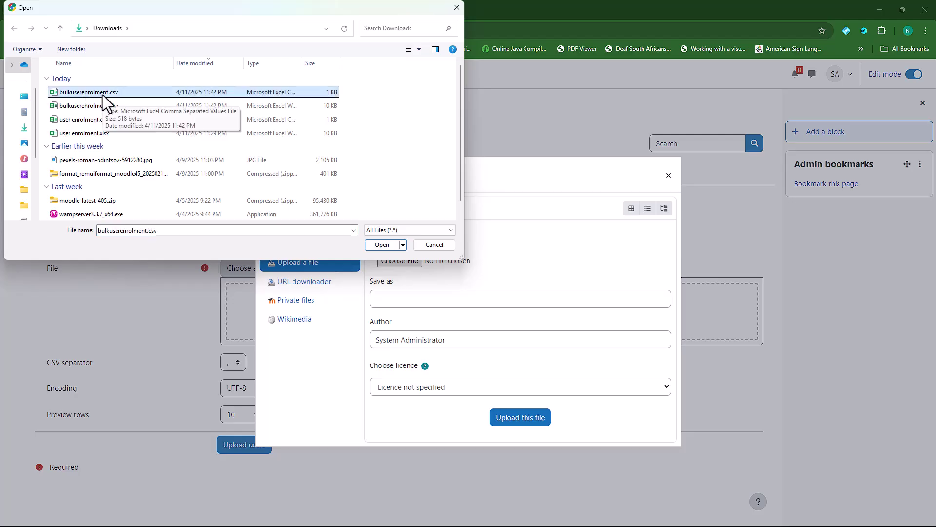
pyautogui.click(374, 245)
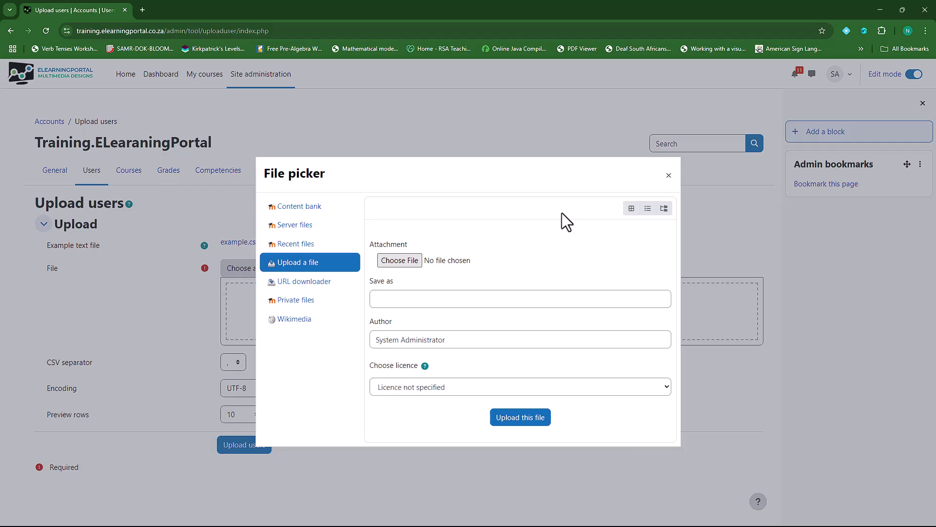
pyautogui.click(517, 421)
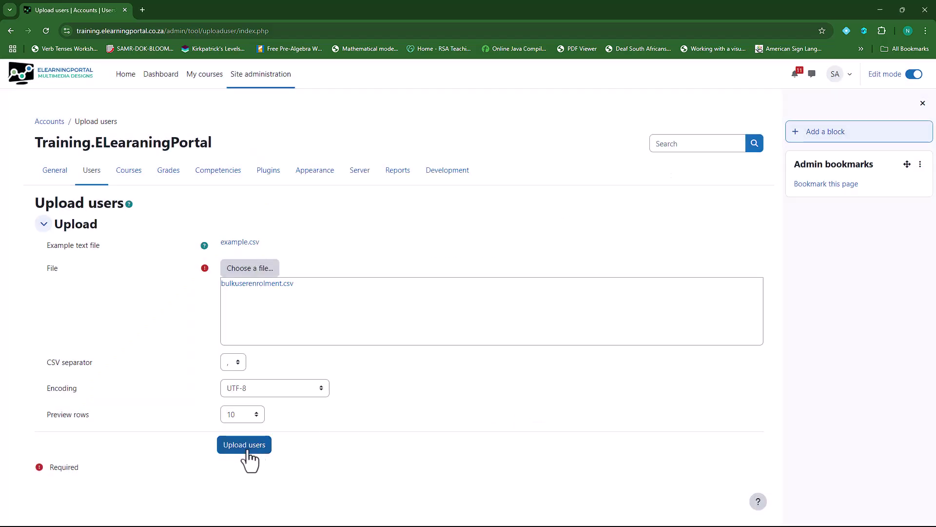
pyautogui.click(244, 448)
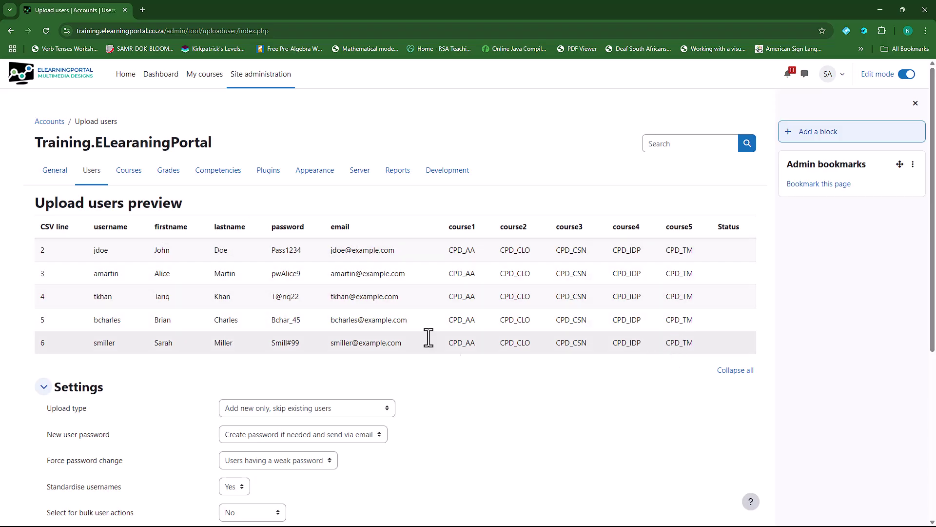
# Keep the upload type at Add new only, skip existing users, and set New user password to Field required in file
pyautogui.scroll(-2, 190, 292)
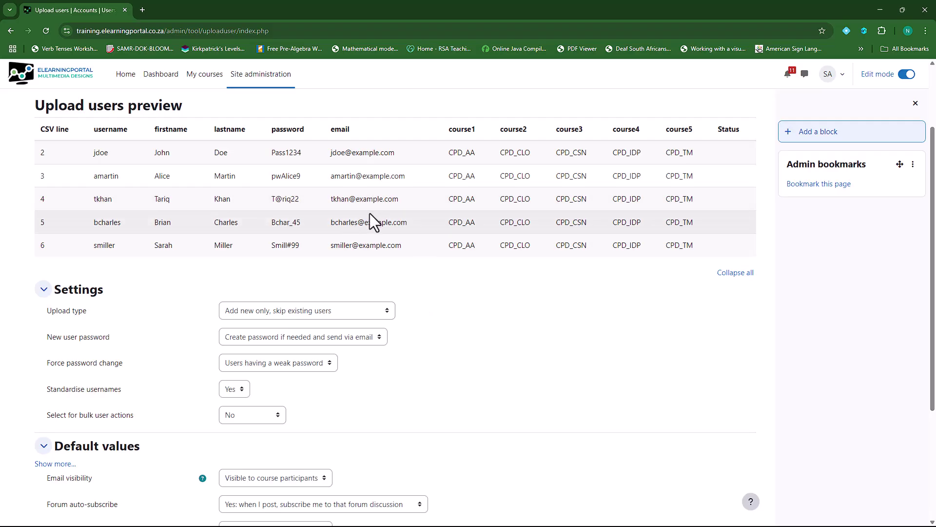
pyautogui.click(387, 312)
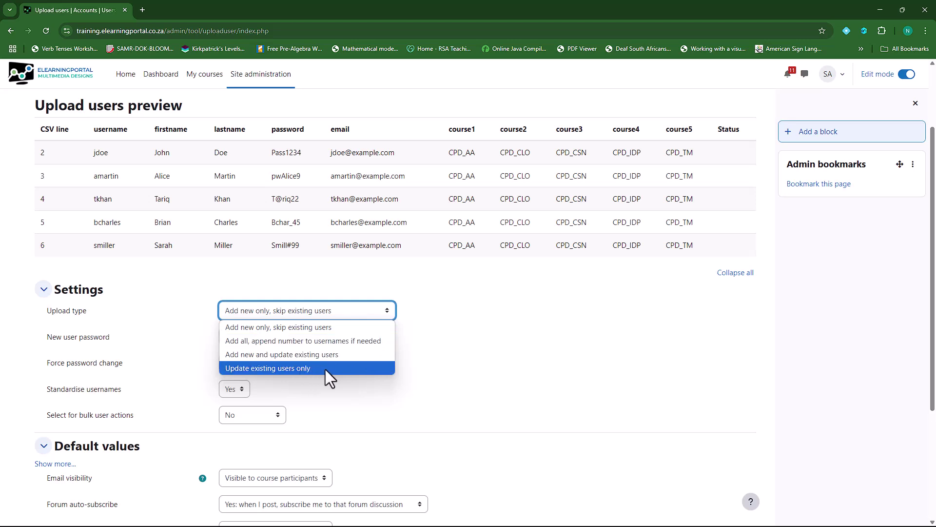
pyautogui.click(537, 339)
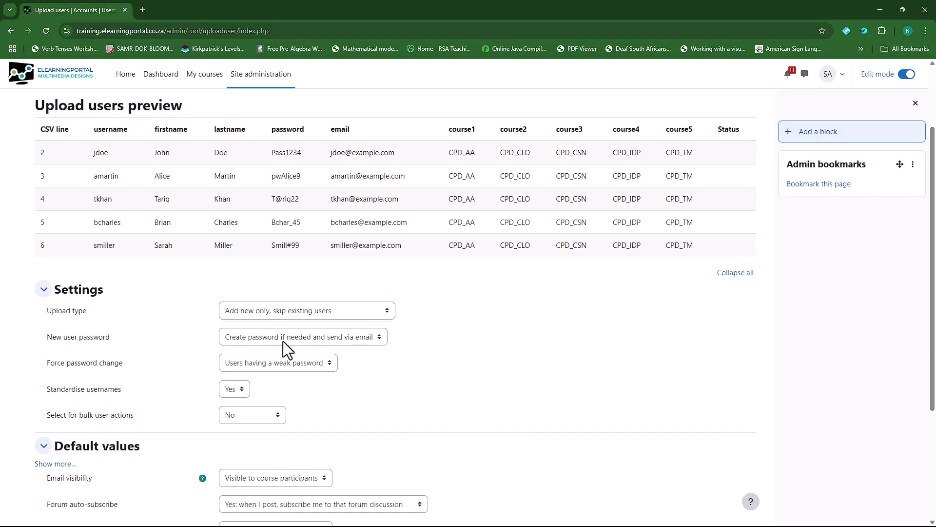
pyautogui.click(376, 339)
pyautogui.click(335, 352)
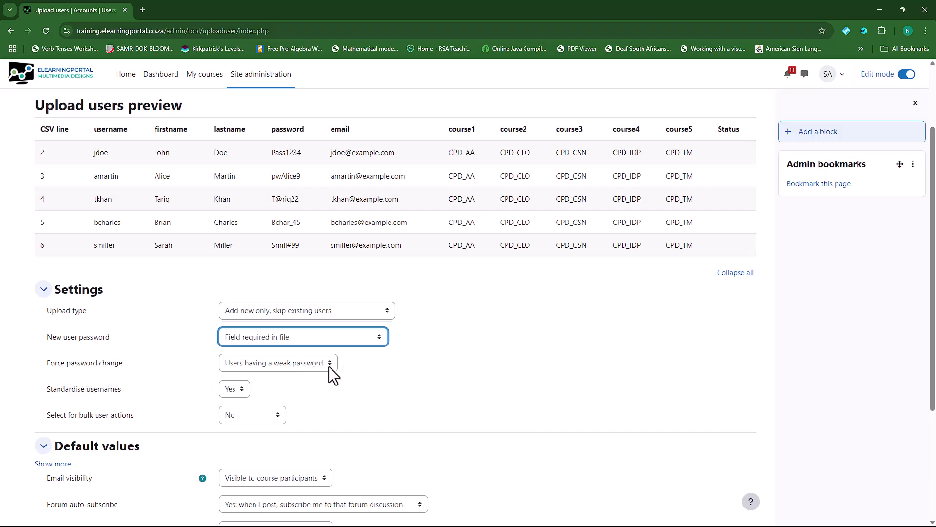
# Set Select for bulk user actions to New users in the upload settings
pyautogui.scroll(-1, 183, 381)
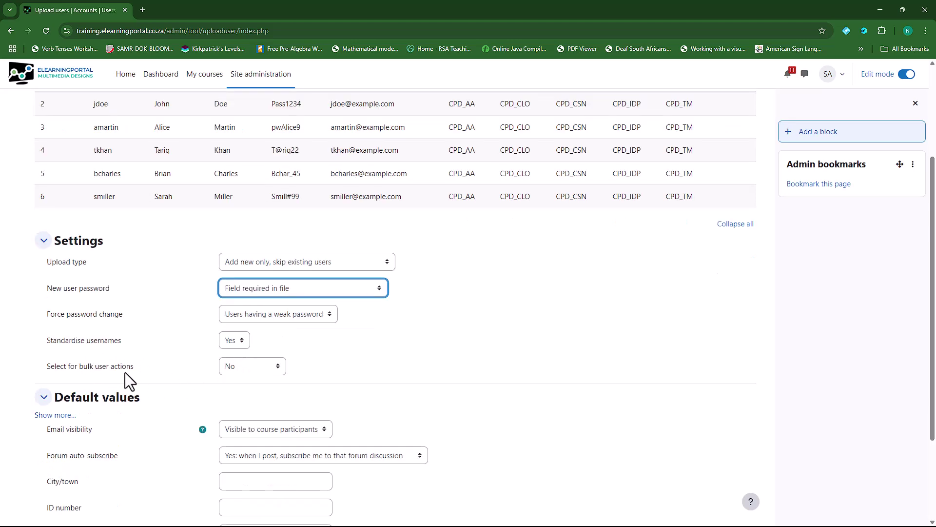
pyautogui.click(274, 362)
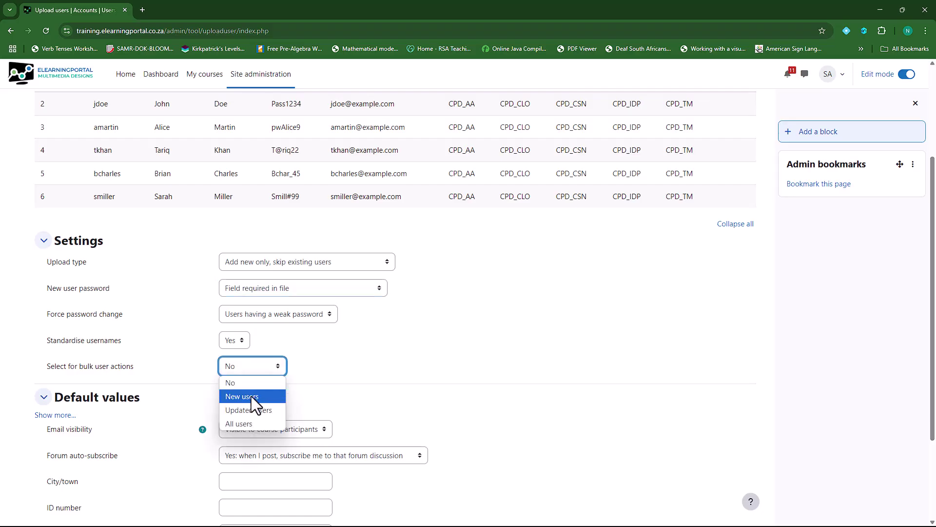
pyautogui.click(250, 396)
# Review the upload preview and settings, then expand the default values and examine the available authentication methods, keeping Manual accounts
pyautogui.scroll(-3, 158, 355)
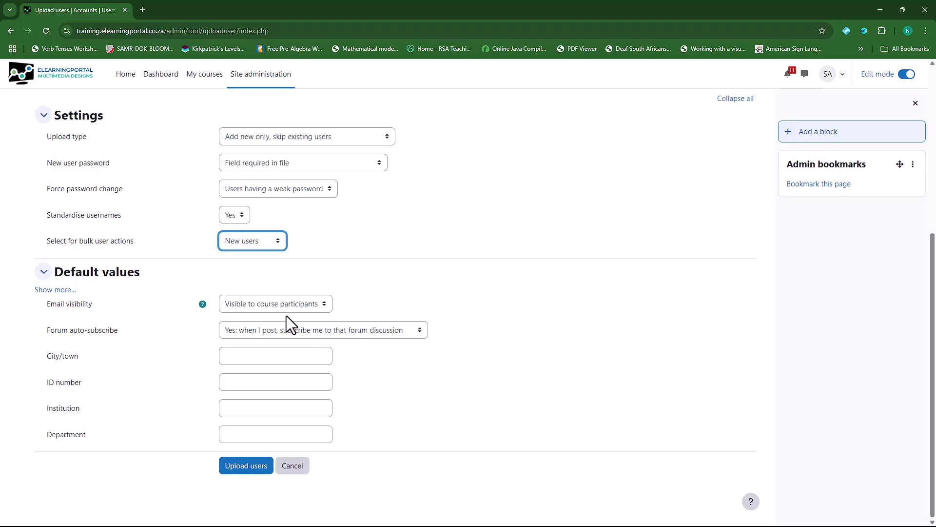
pyautogui.scroll(3, 393, 286)
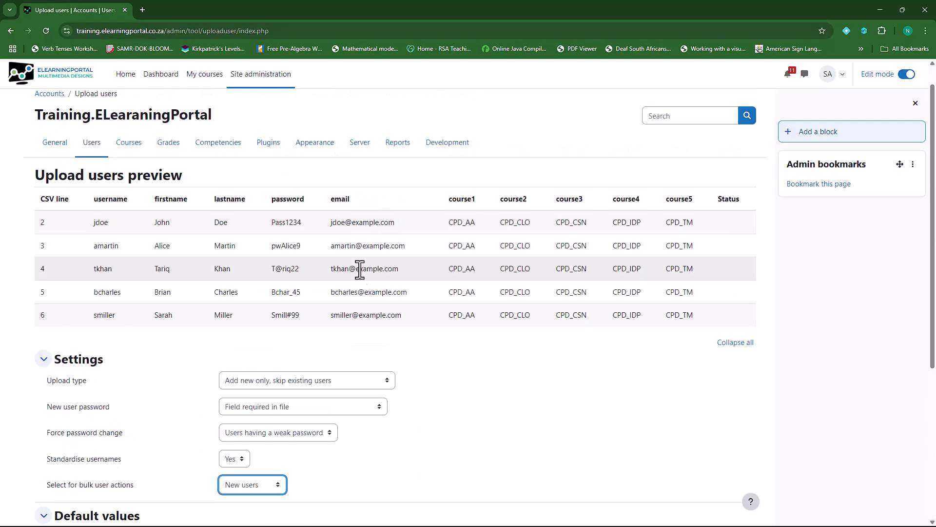
pyautogui.scroll(-3, 180, 389)
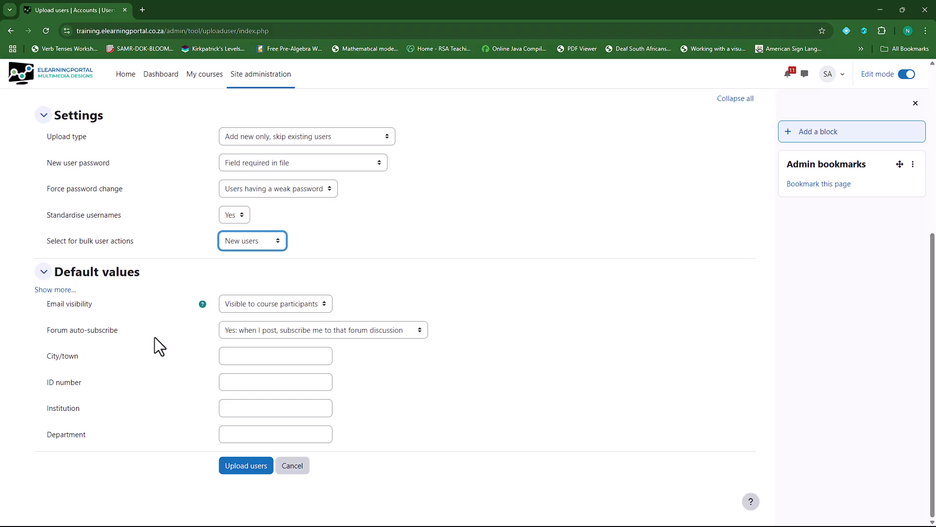
pyautogui.scroll(4, 417, 326)
pyautogui.scroll(-2, 431, 300)
pyautogui.scroll(-2, 437, 387)
pyautogui.click(54, 290)
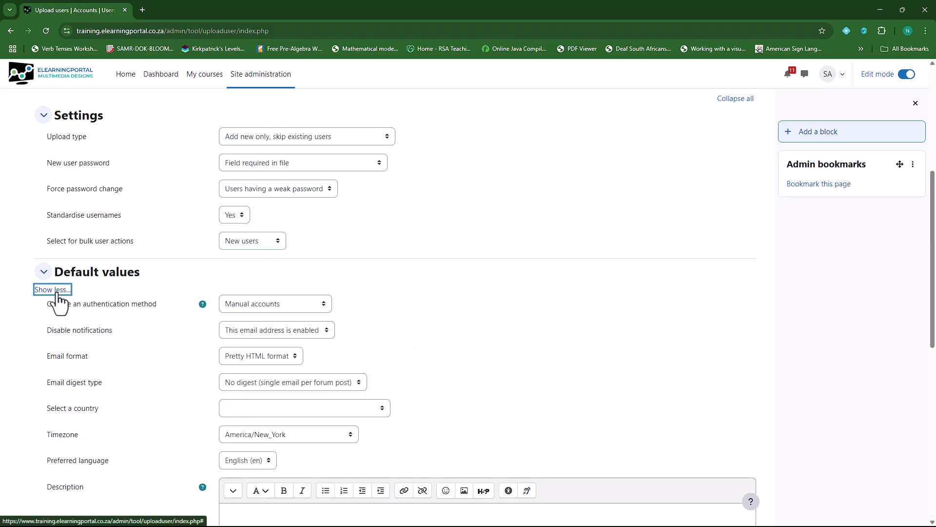
pyautogui.click(321, 305)
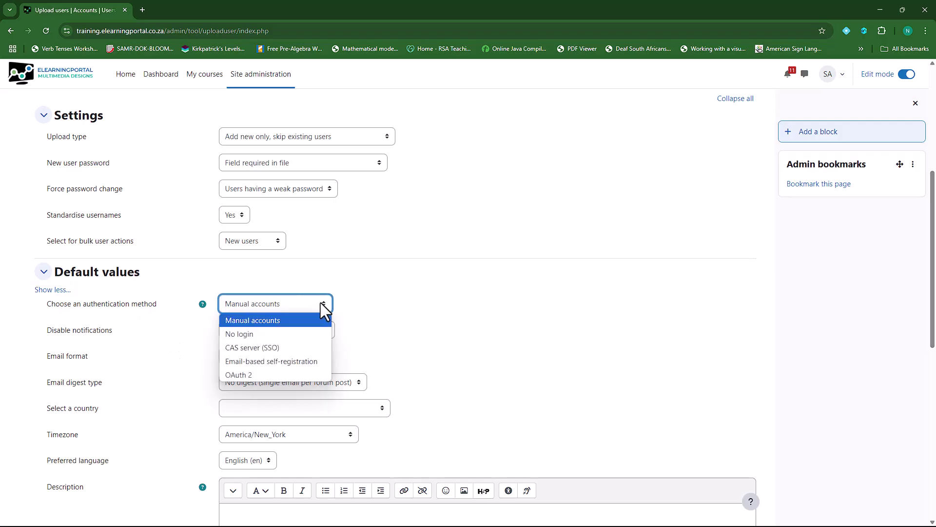
pyautogui.click(426, 332)
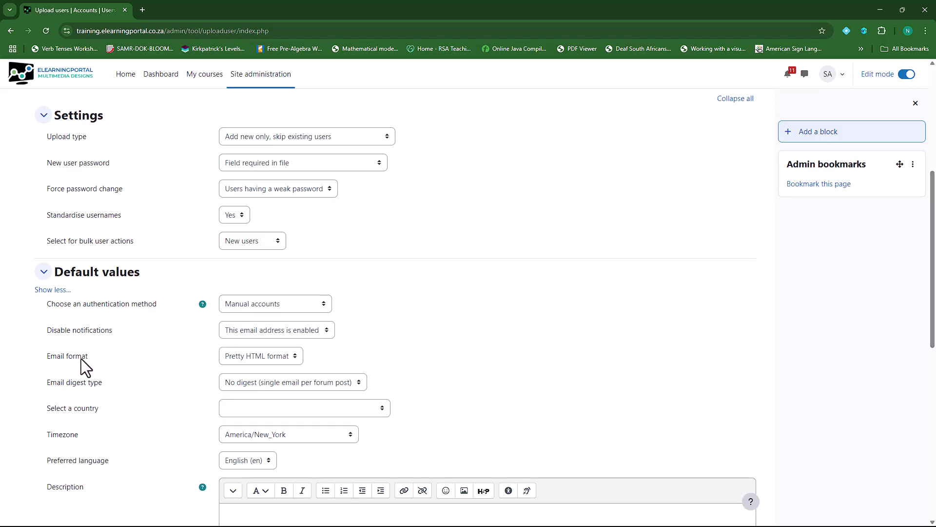
# Leave the remaining default values as they are and run the user upload
pyautogui.scroll(-5, 166, 374)
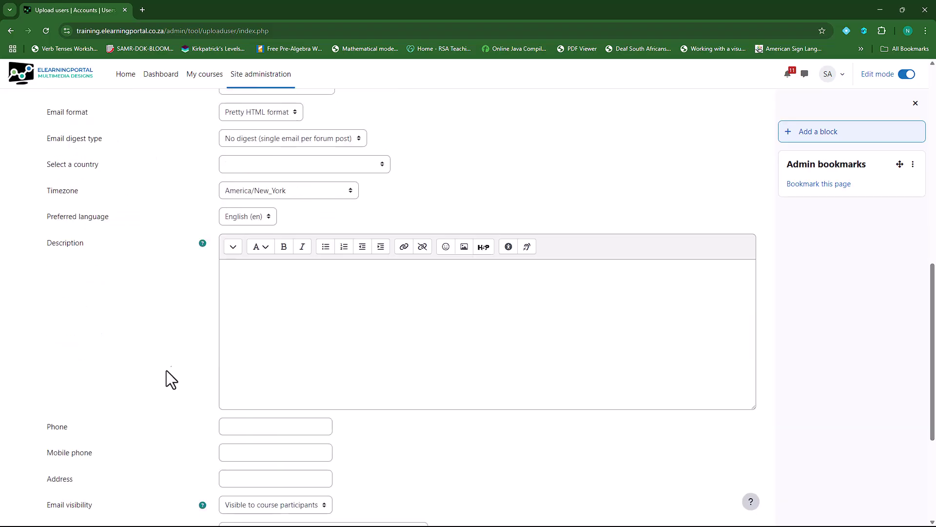
pyautogui.scroll(-4, 244, 295)
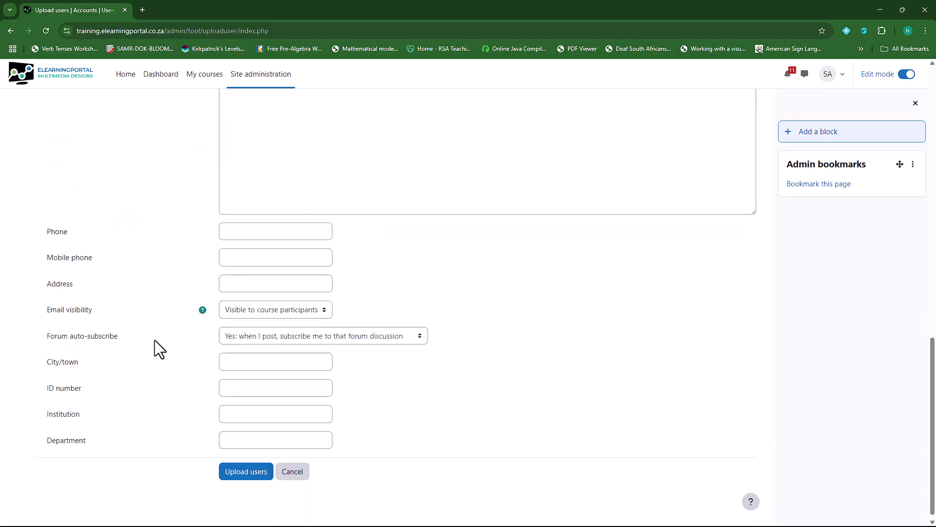
pyautogui.click(245, 472)
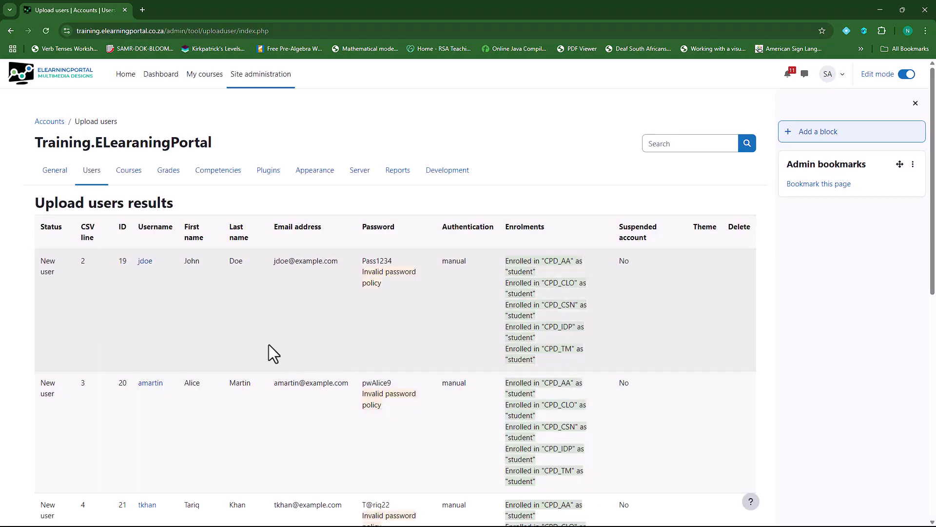
# Examine each user's password status and course enrolments in the upload results, through to the summary of created users and errors
pyautogui.scroll(-1, 47, 333)
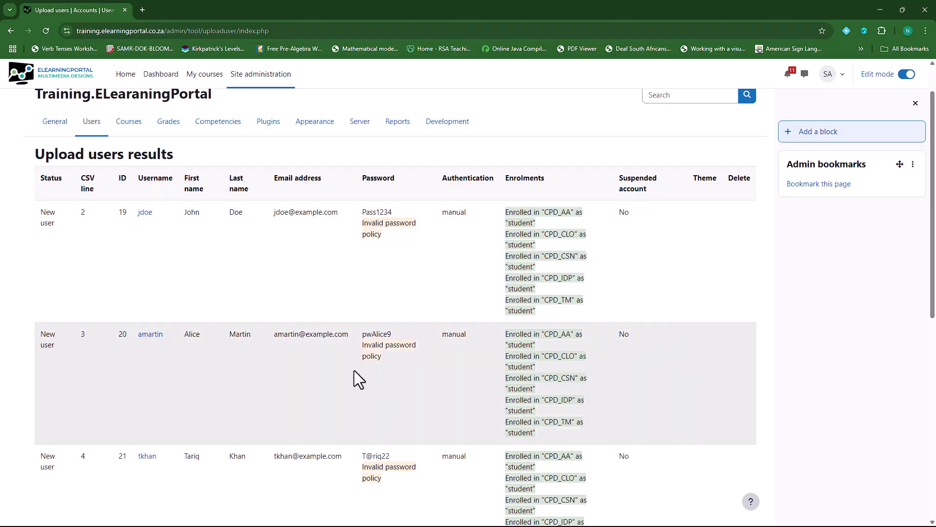
pyautogui.scroll(-1, 322, 358)
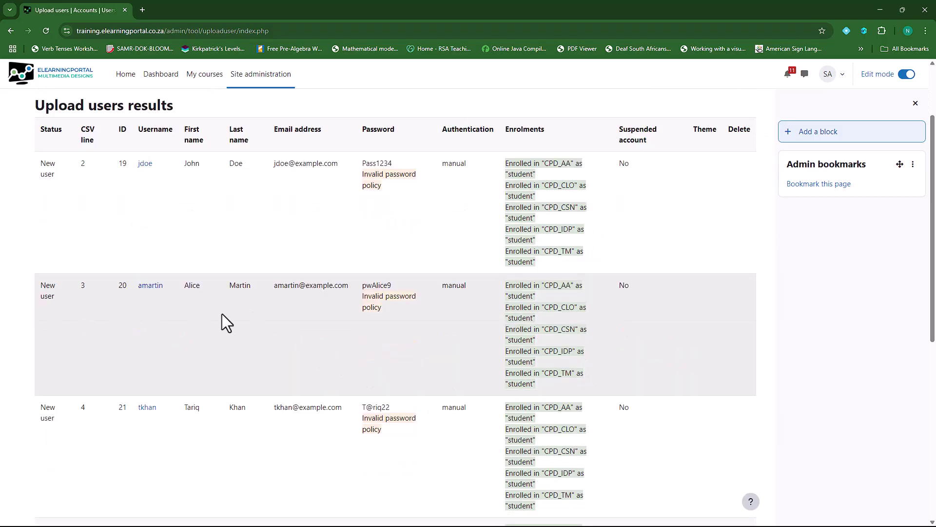
pyautogui.scroll(-1, 224, 342)
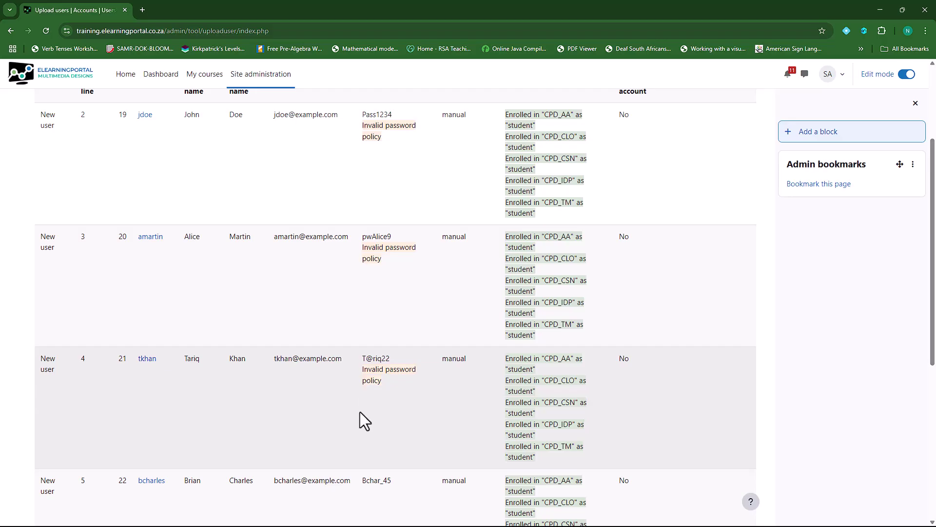
pyautogui.scroll(-1, 361, 415)
pyautogui.scroll(-1, 390, 346)
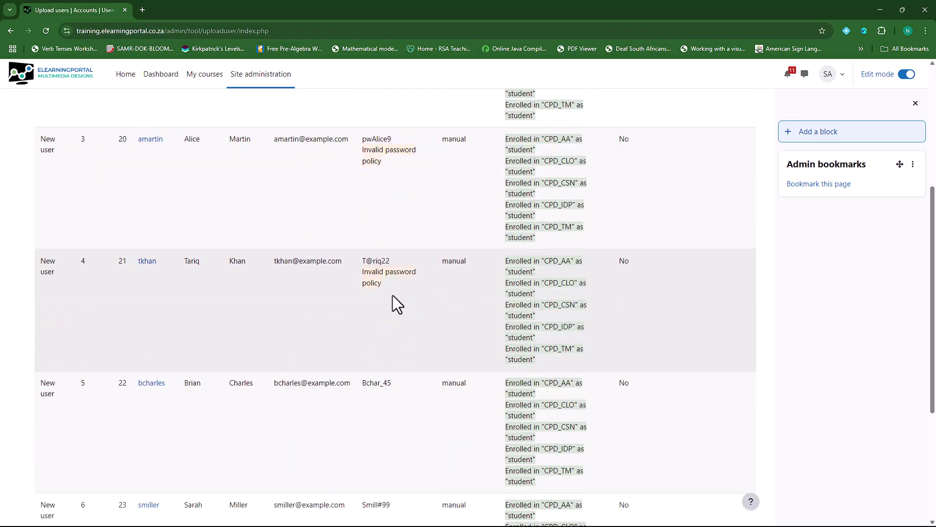
pyautogui.scroll(-1, 384, 294)
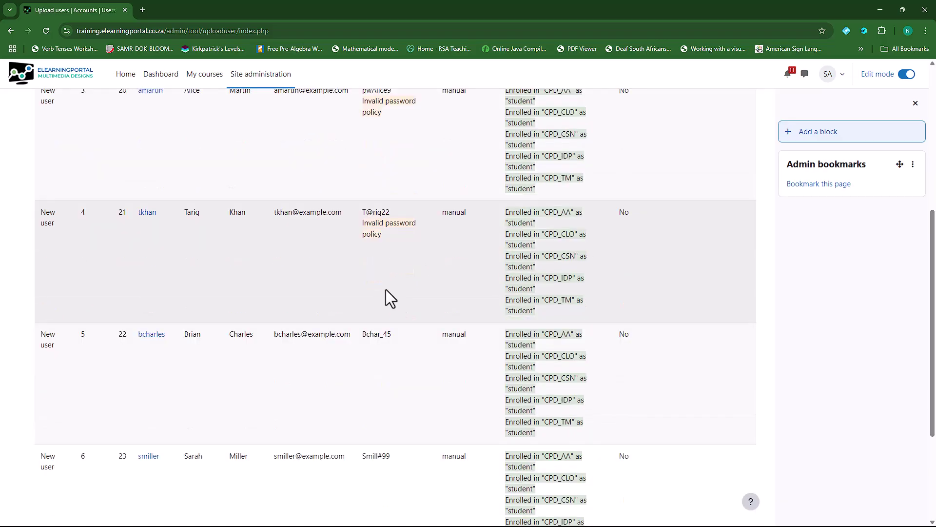
pyautogui.scroll(-3, 385, 289)
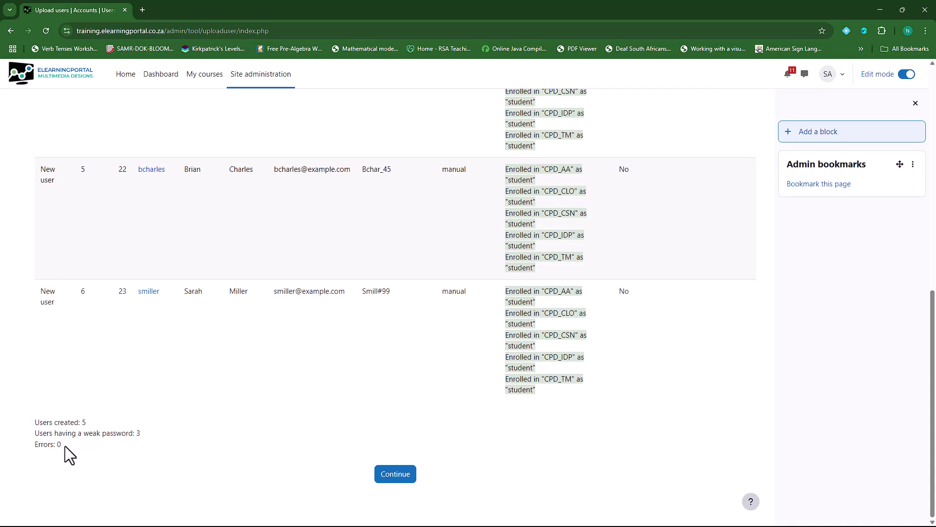
# Continue from the upload results and review the users selected for bulk user actions
pyautogui.click(392, 476)
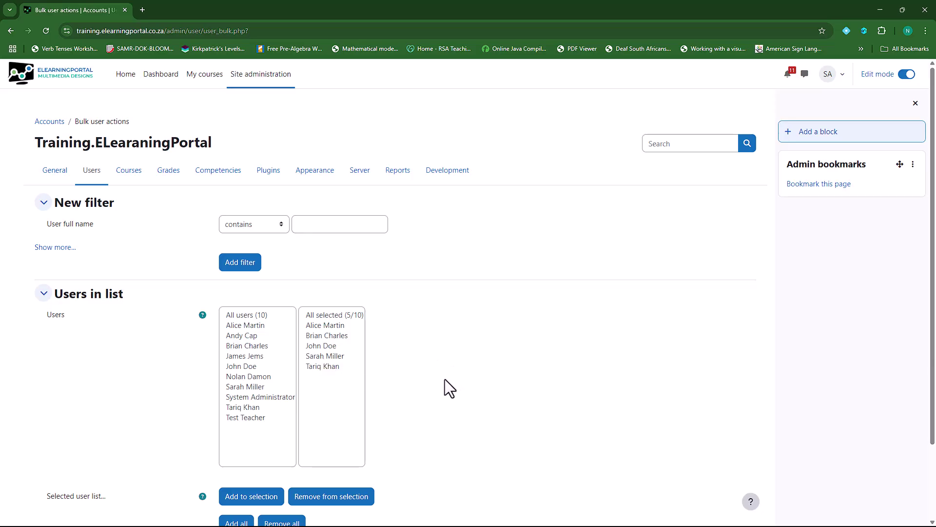
pyautogui.scroll(-2, 444, 378)
pyautogui.scroll(2, 476, 359)
# Open course and category management and display the courses in the Course Planning and Design category
pyautogui.click(148, 177)
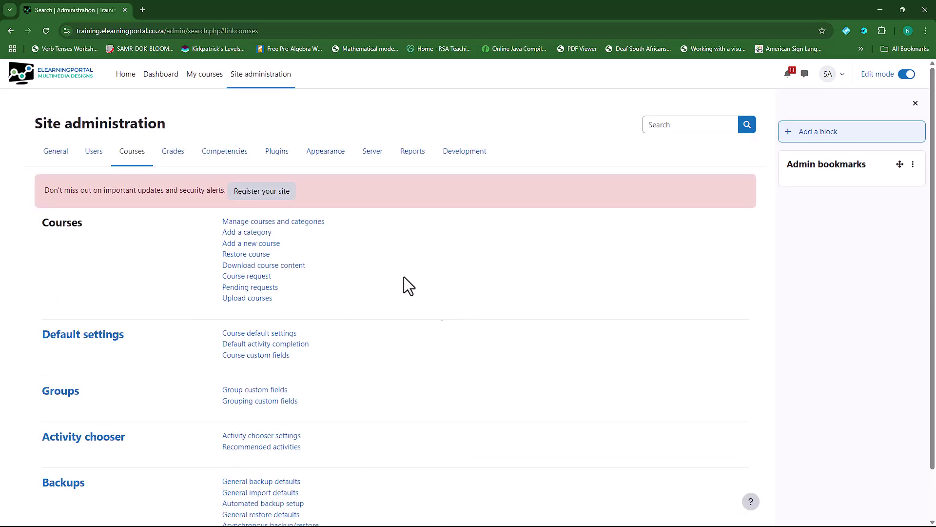
pyautogui.click(307, 222)
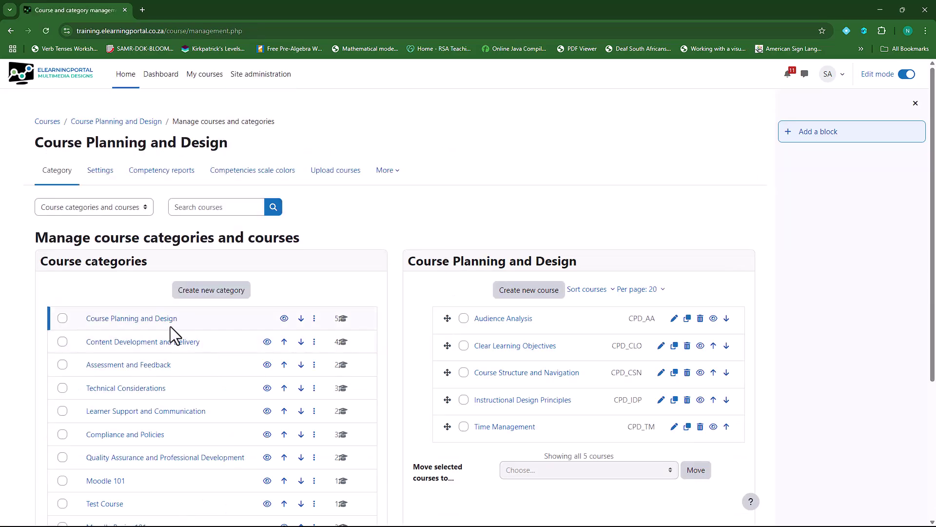
pyautogui.click(155, 320)
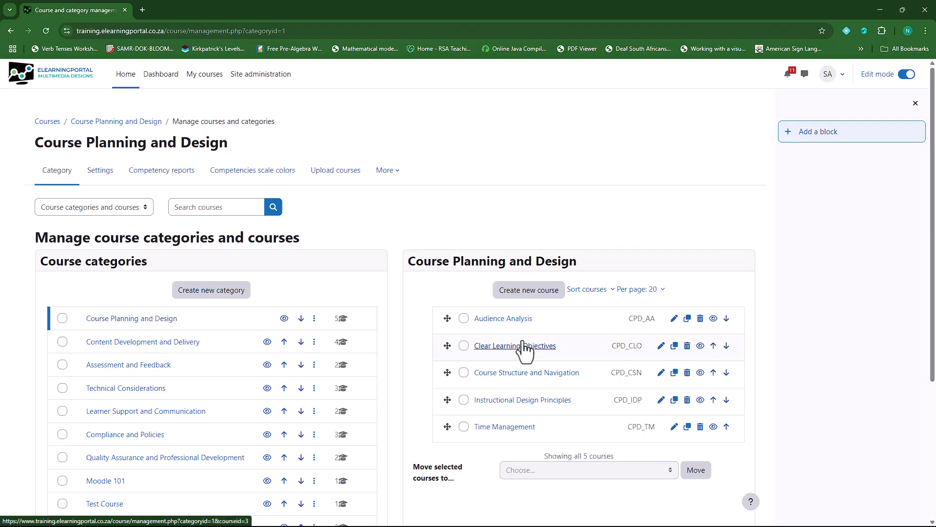
# Check the Audience Analysis course's role assignments, then open its enrolled users and review the participants list
pyautogui.click(507, 320)
pyautogui.scroll(-4, 356, 354)
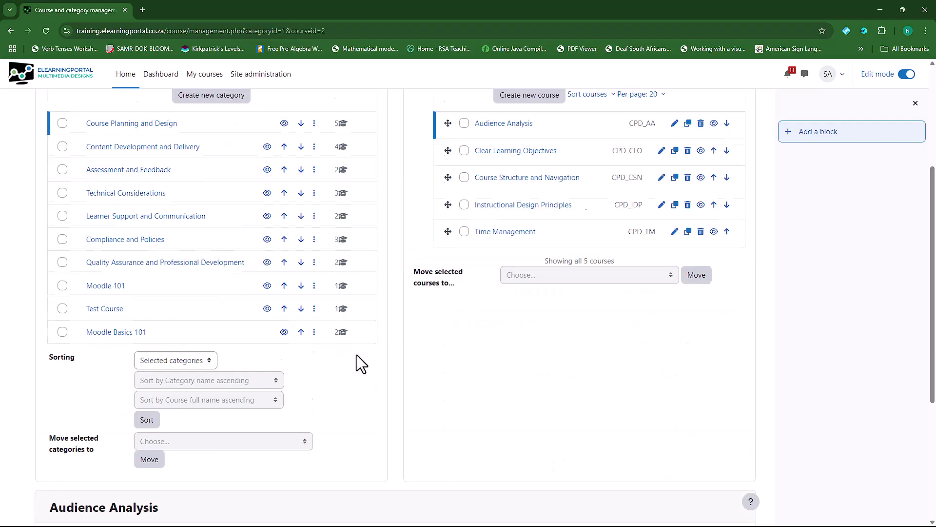
pyautogui.scroll(-5, 357, 355)
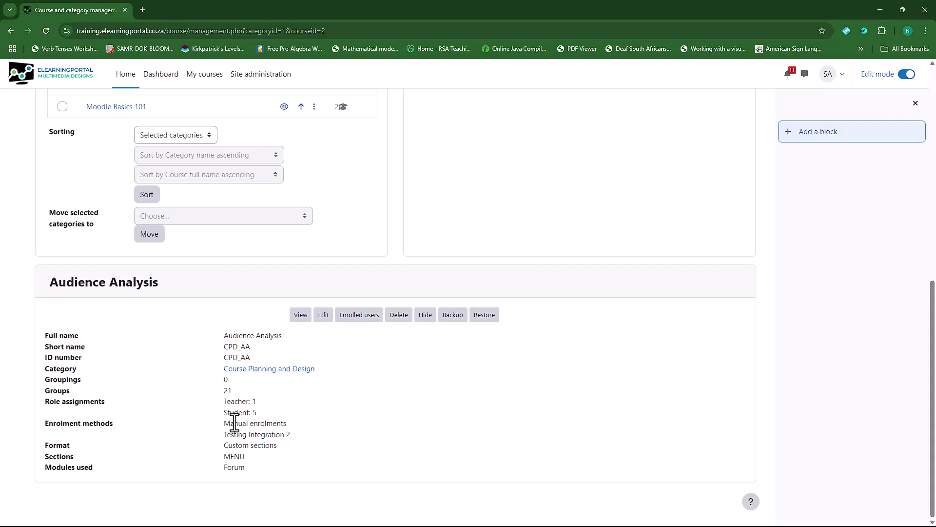
pyautogui.moveTo(223, 412); pyautogui.dragTo(264, 412)
pyautogui.click(359, 316)
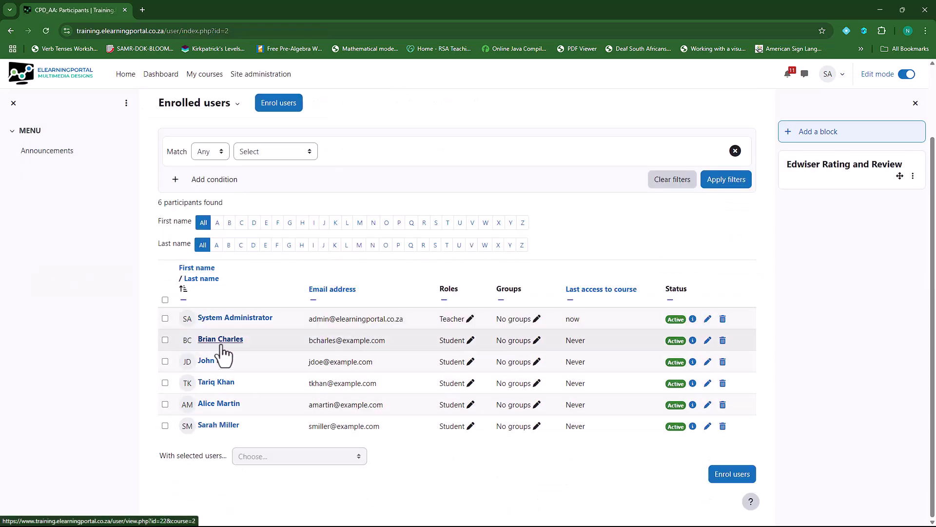
pyautogui.scroll(2, 354, 371)
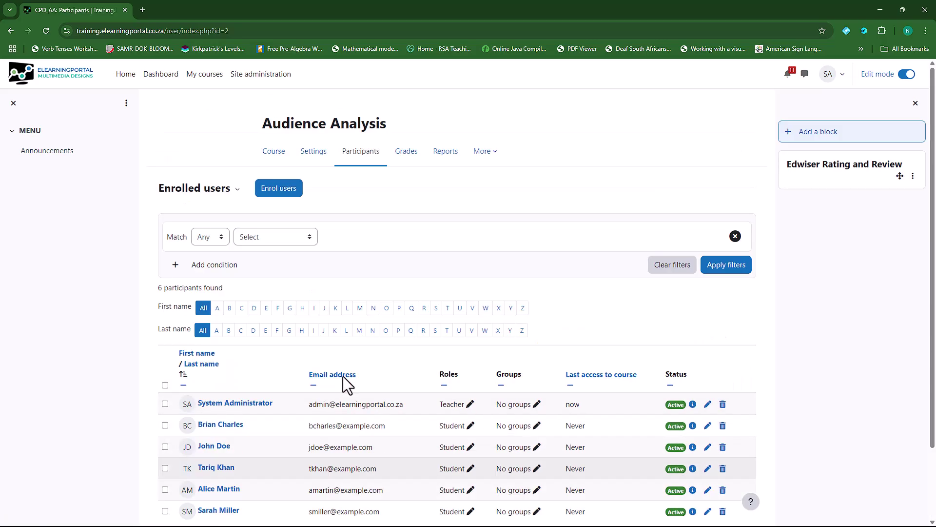
# Return to course management and review the enrolled users of the Clear Learning Objectives course
pyautogui.click(12, 31)
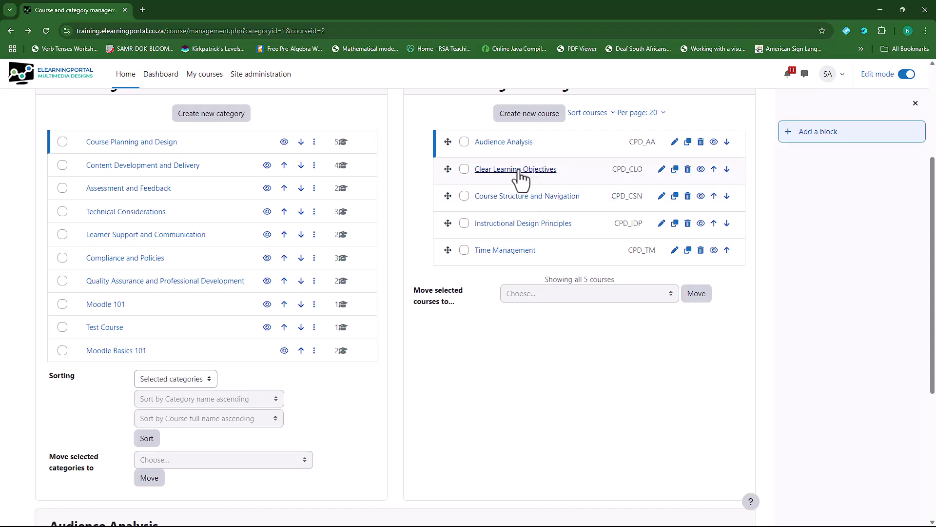
pyautogui.click(516, 171)
pyautogui.scroll(-7, 375, 390)
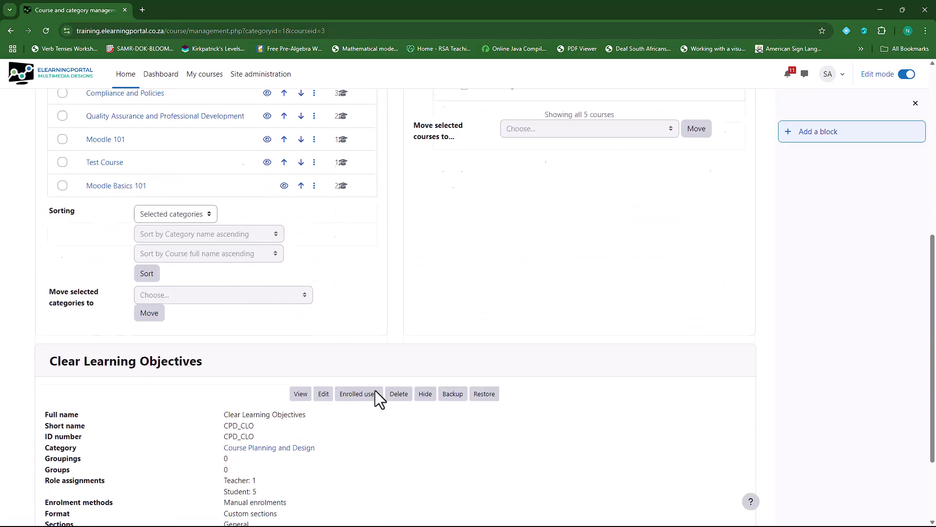
pyautogui.click(357, 283)
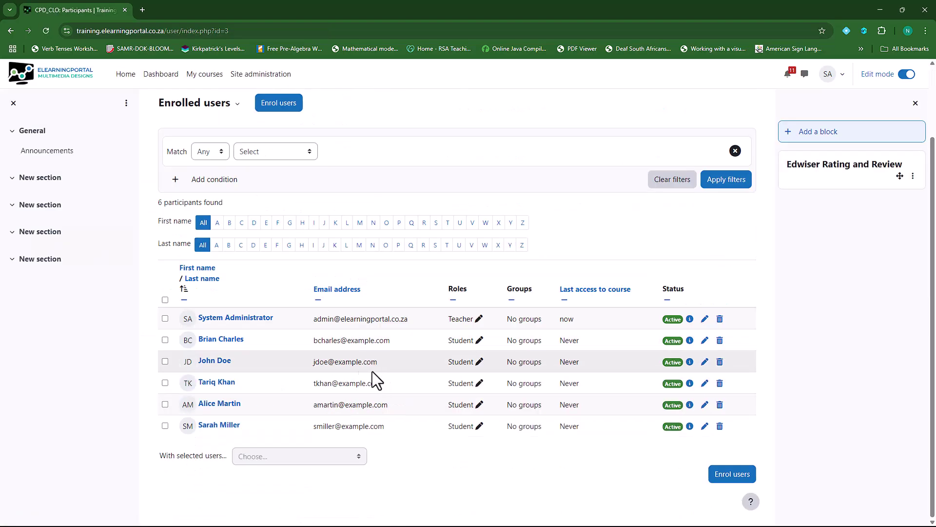
pyautogui.scroll(2, 244, 430)
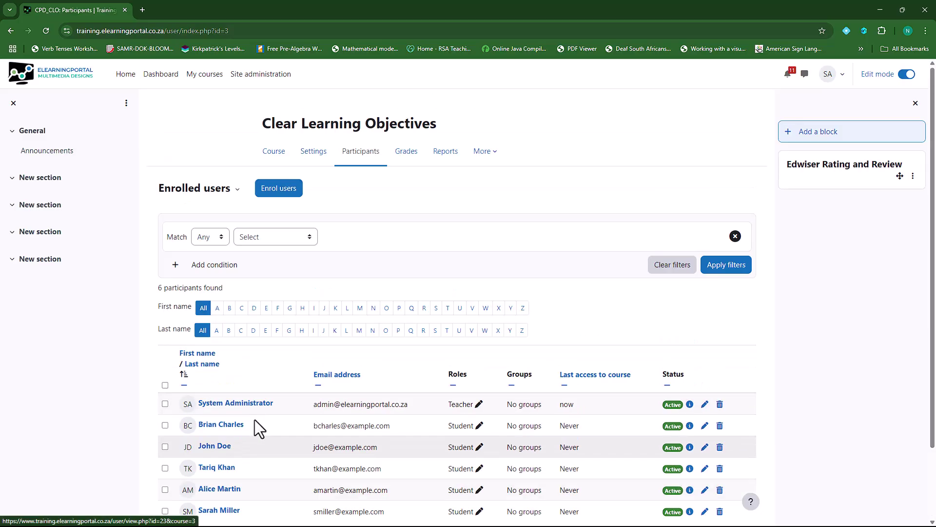
# Go back to the course list and check the role assignments and enrolled users of the Course Structure and Navigation course
pyautogui.click(11, 31)
pyautogui.scroll(7, 519, 308)
pyautogui.click(511, 261)
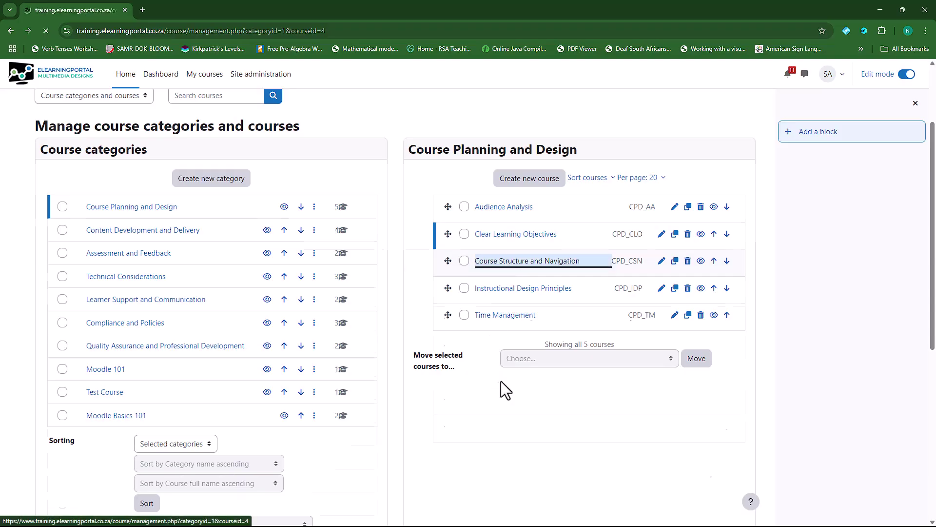
pyautogui.scroll(-10, 344, 385)
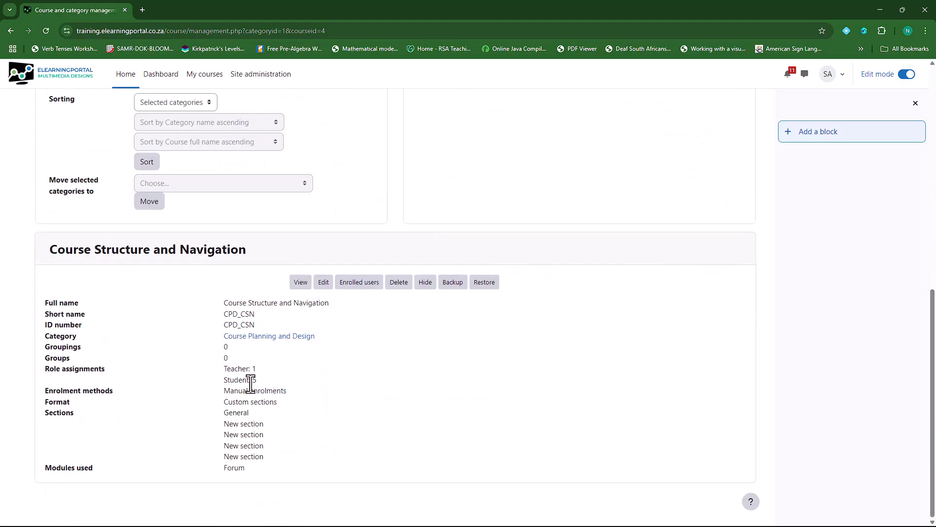
pyautogui.click(359, 282)
pyautogui.scroll(-2, 273, 371)
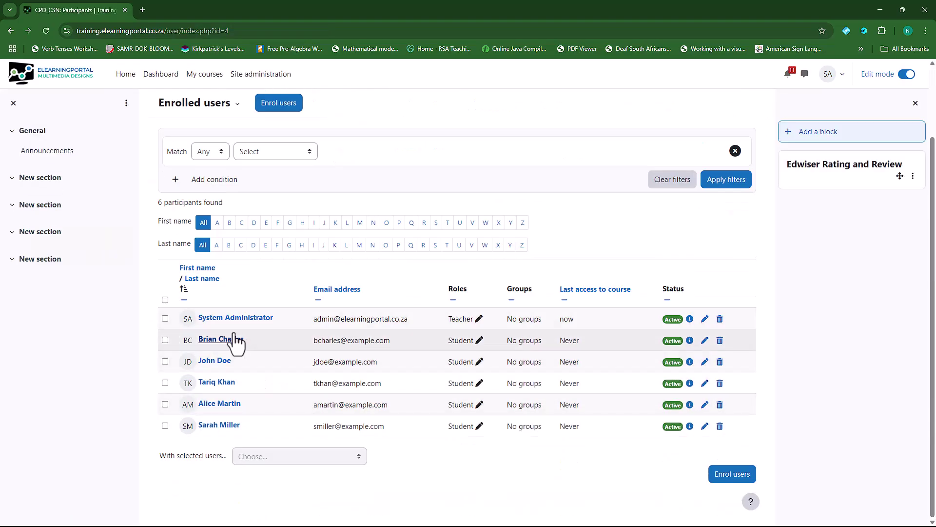
pyautogui.scroll(2, 273, 366)
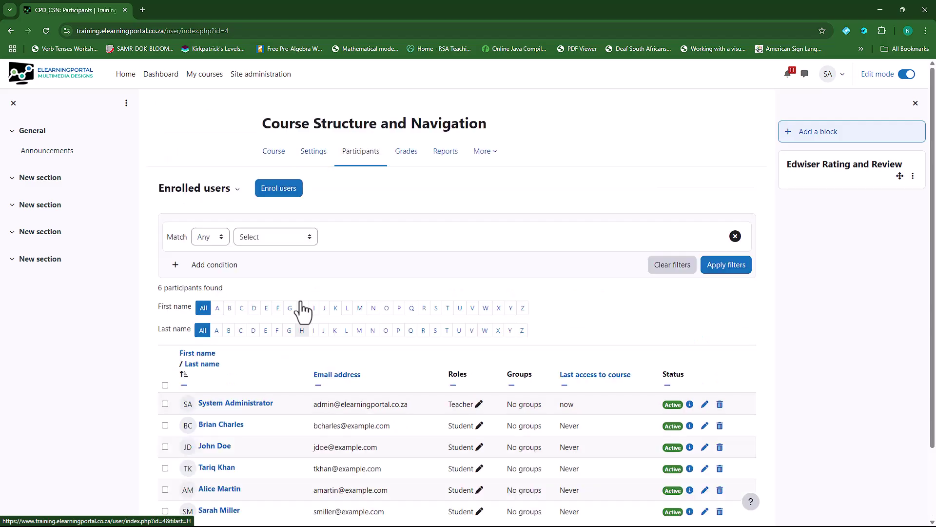
# Return to the category's courses and examine the participants enrolled in the Instructional Design Principles course
pyautogui.click(9, 29)
pyautogui.scroll(3, 512, 263)
pyautogui.scroll(3, 565, 285)
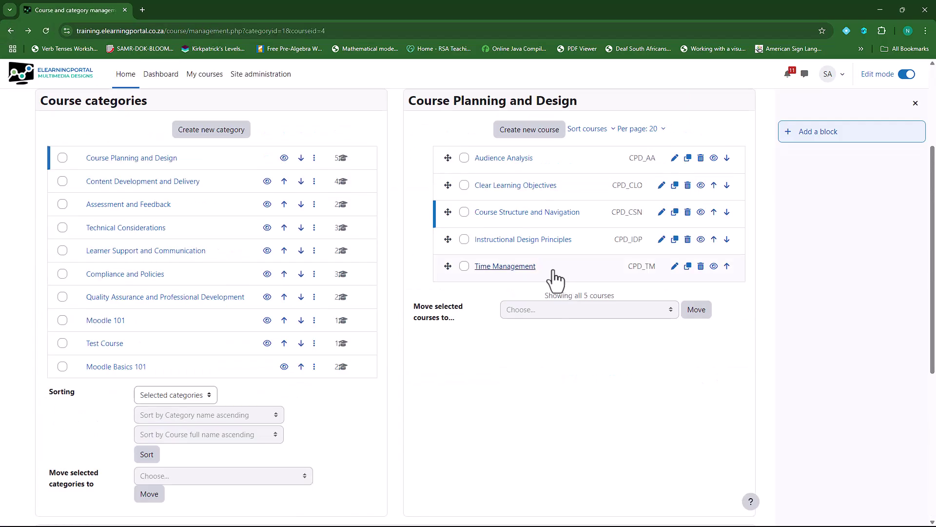
pyautogui.click(528, 246)
pyautogui.scroll(-10, 262, 408)
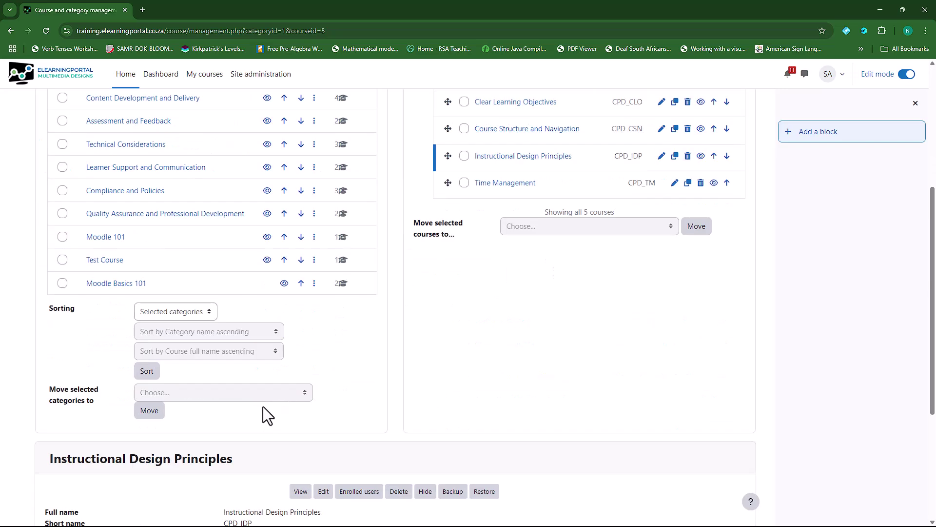
pyautogui.click(359, 283)
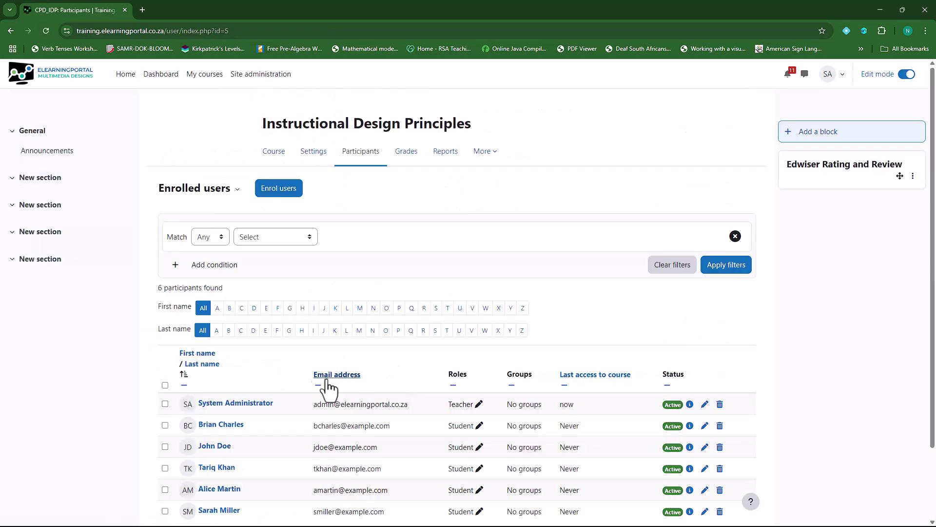
pyautogui.scroll(-2, 360, 380)
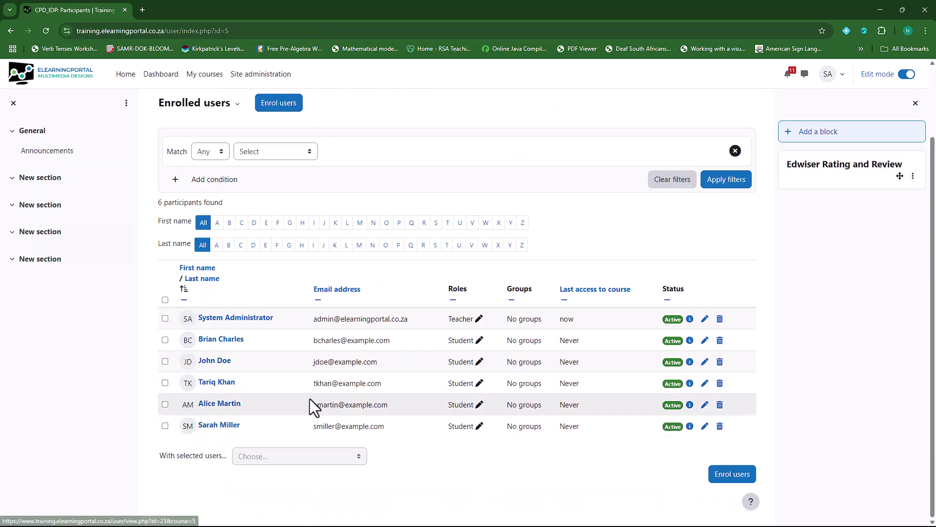
pyautogui.scroll(2, 244, 317)
# Go back to course management and verify the users enrolled in the Time Management course
pyautogui.click(10, 30)
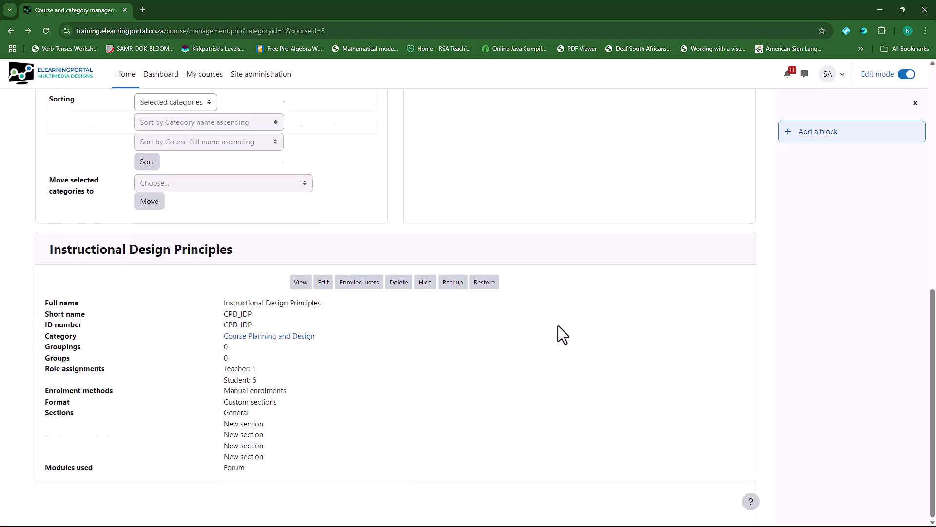
pyautogui.scroll(5, 559, 322)
pyautogui.click(507, 219)
pyautogui.scroll(-8, 261, 388)
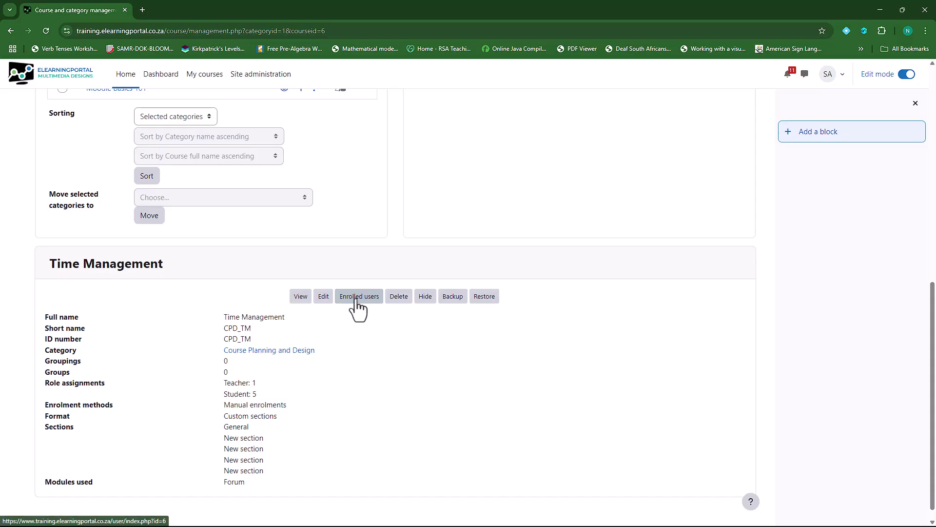
pyautogui.click(344, 306)
pyautogui.scroll(-2, 373, 374)
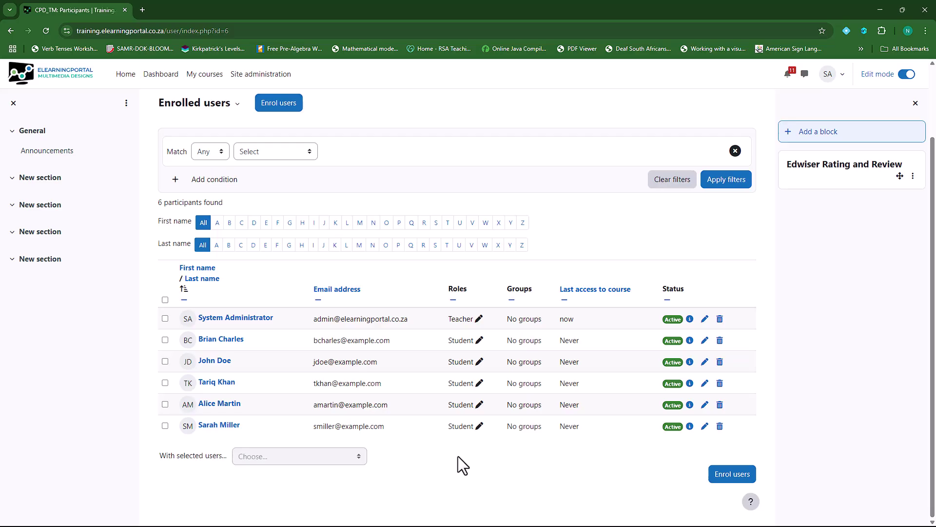
pyautogui.scroll(2, 458, 456)
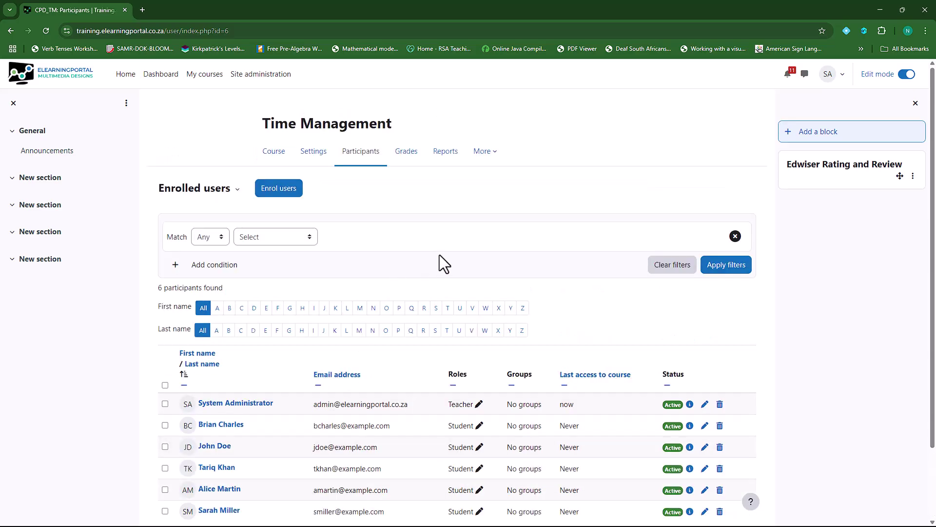